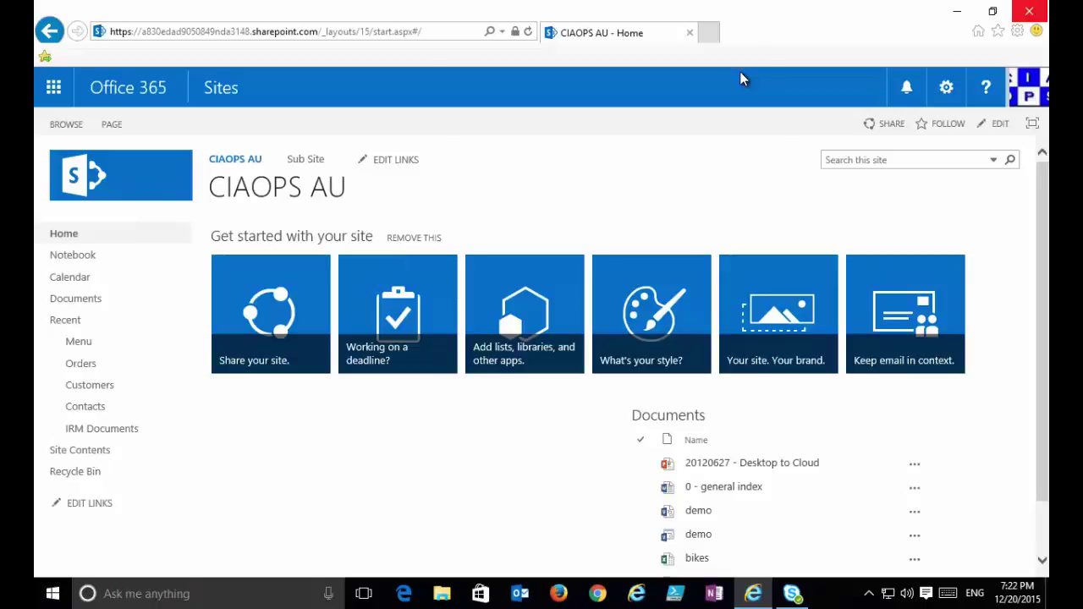
- In a duplicate of the SharePoint tab, open the Office 365 software settings and show the available tools and add-ins
right_click(662, 35)
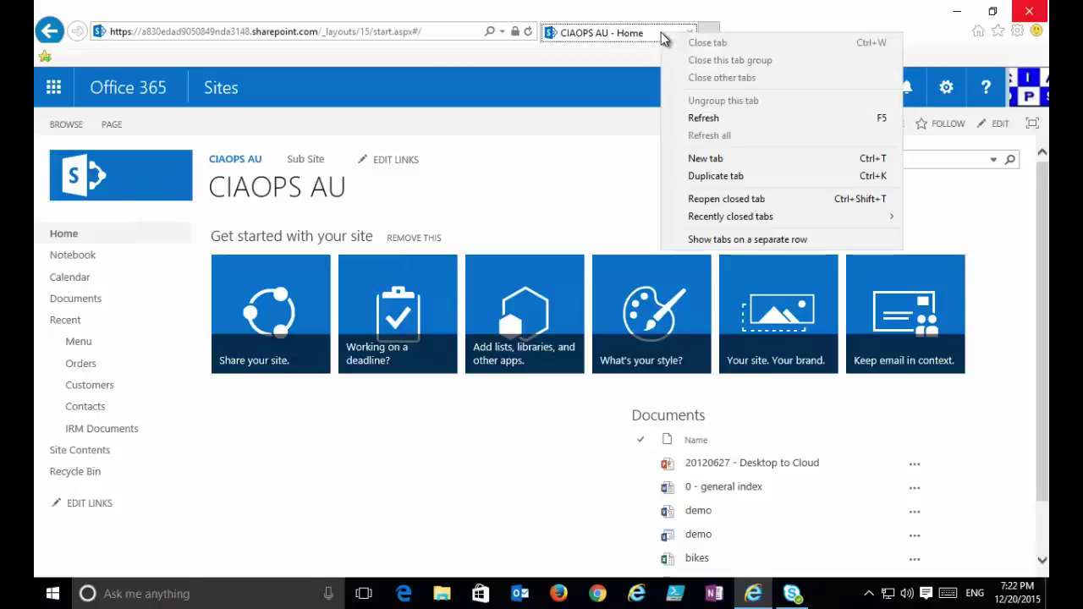
click(718, 175)
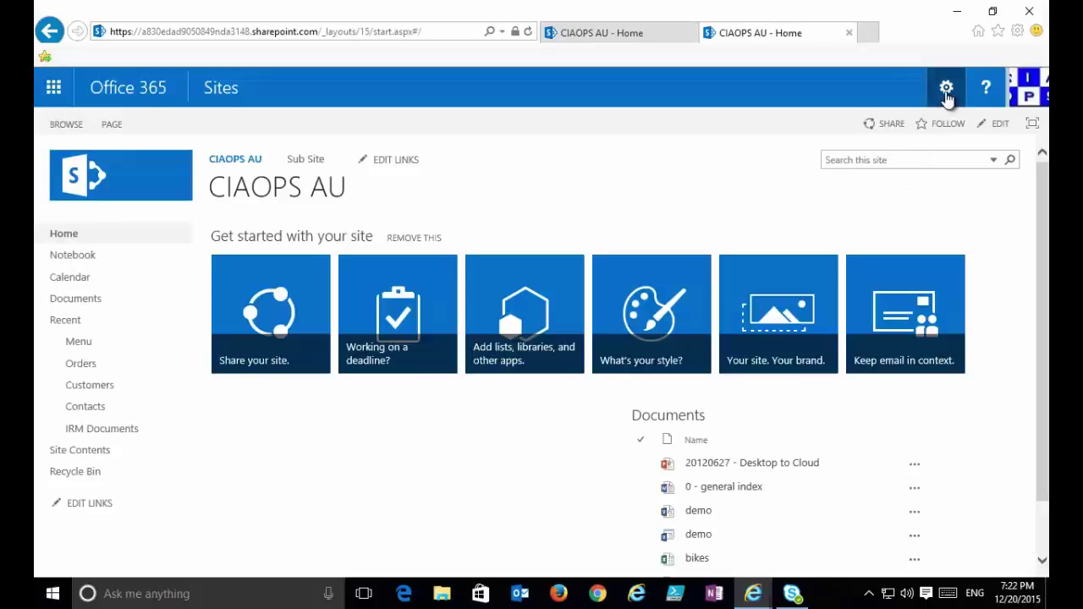
click(946, 90)
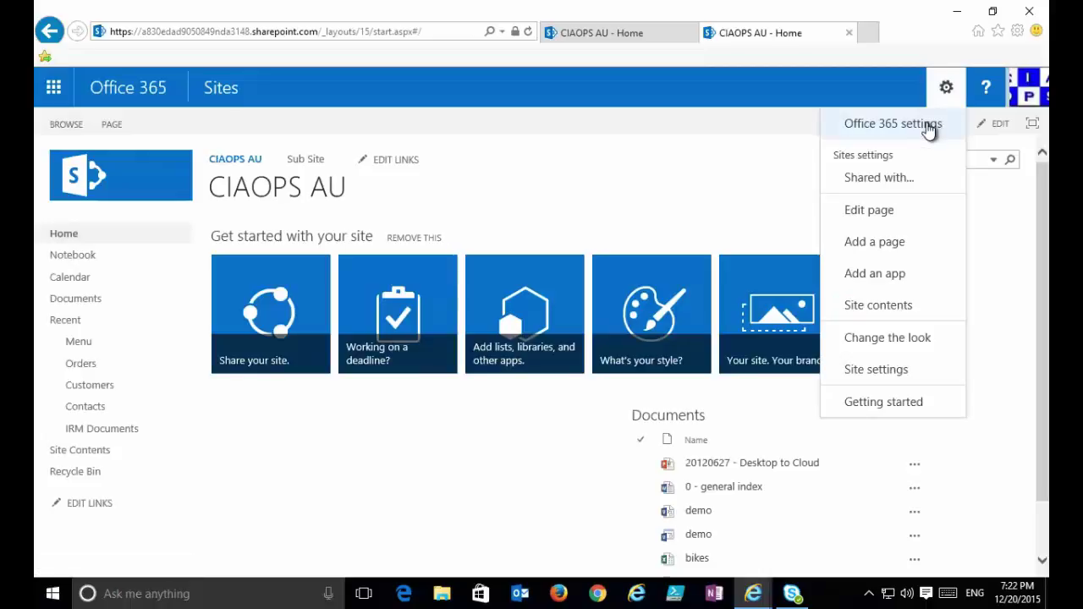
click(929, 127)
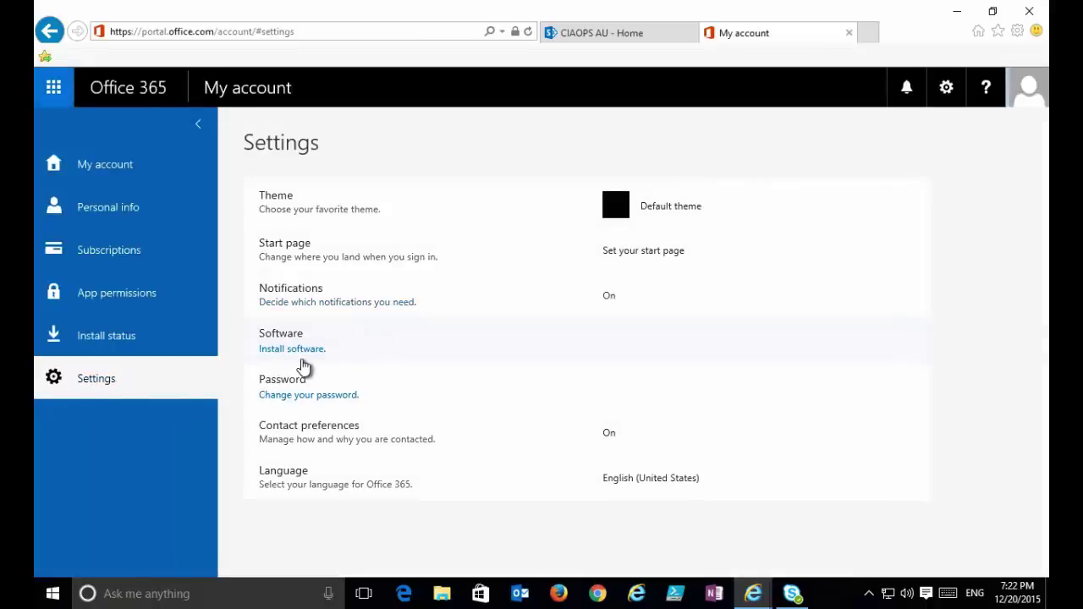
click(368, 349)
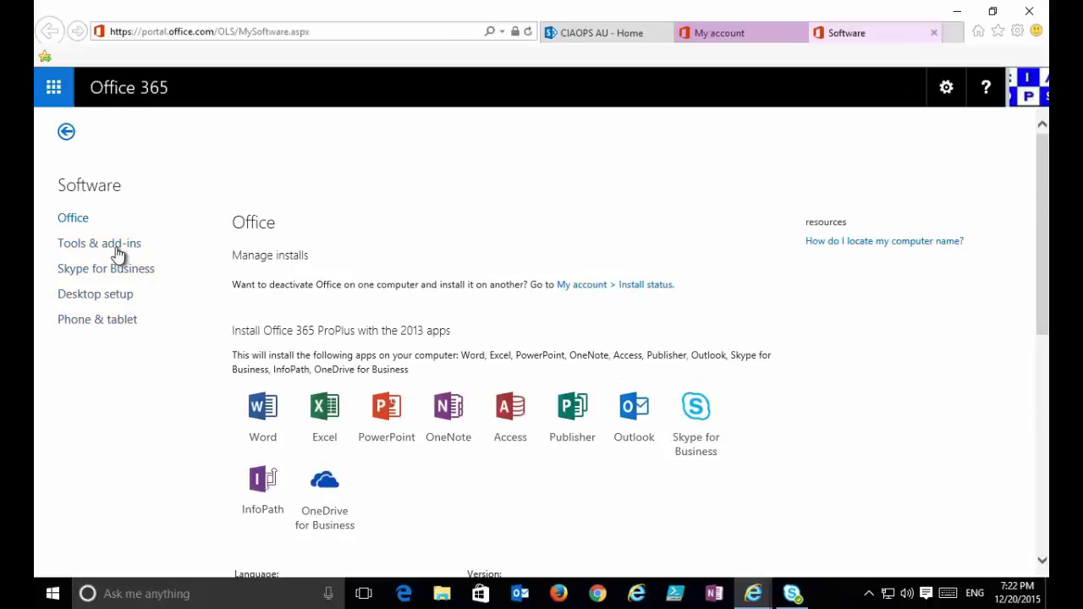
click(120, 250)
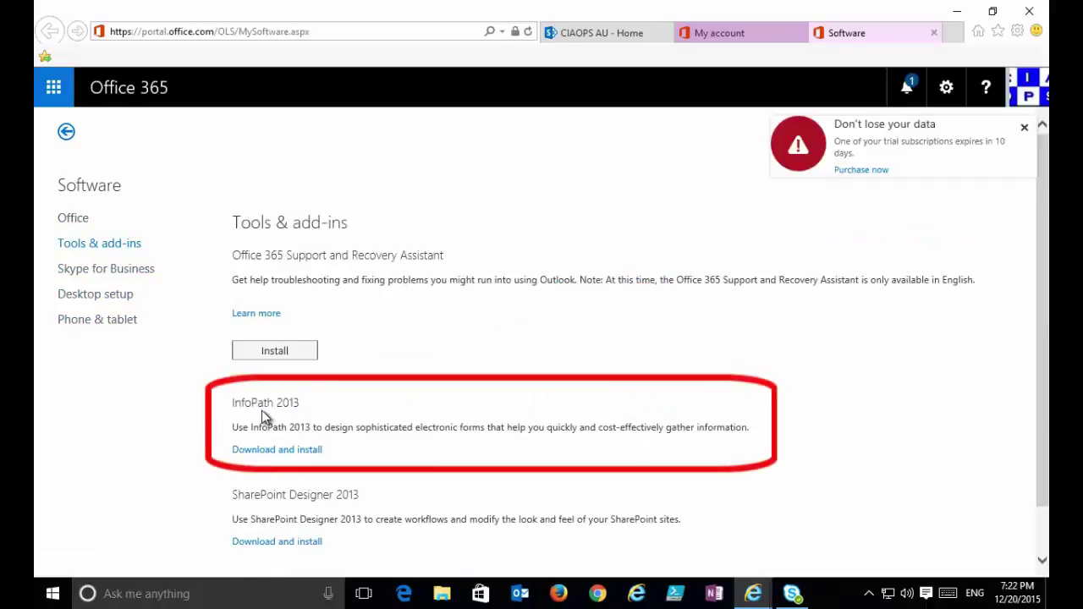
- Dismiss the trial notification and open the InfoPath 2013 download page to view its language and download options
click(1025, 129)
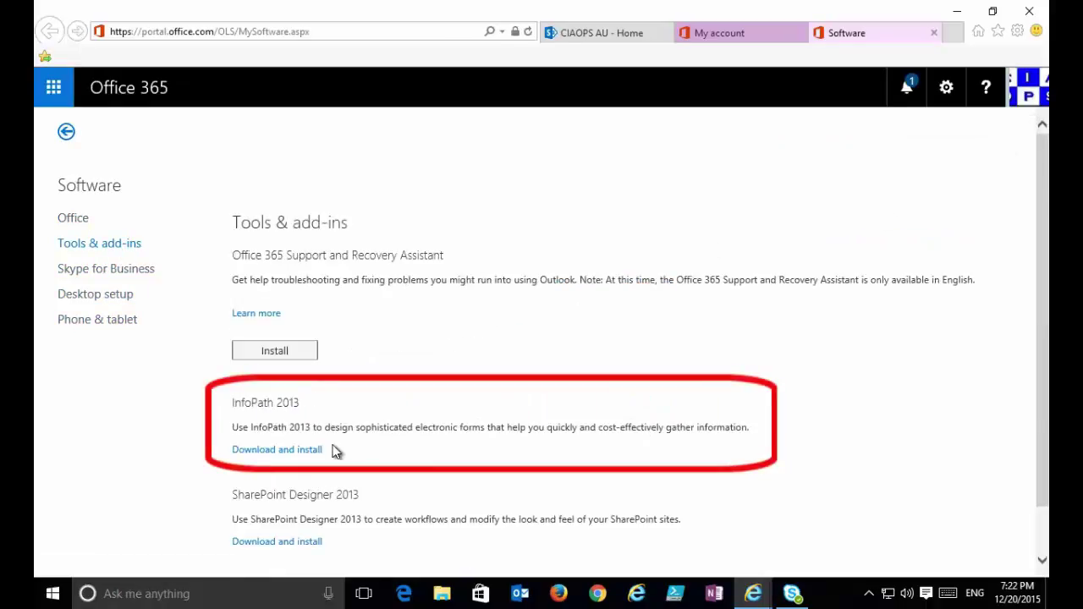
click(262, 451)
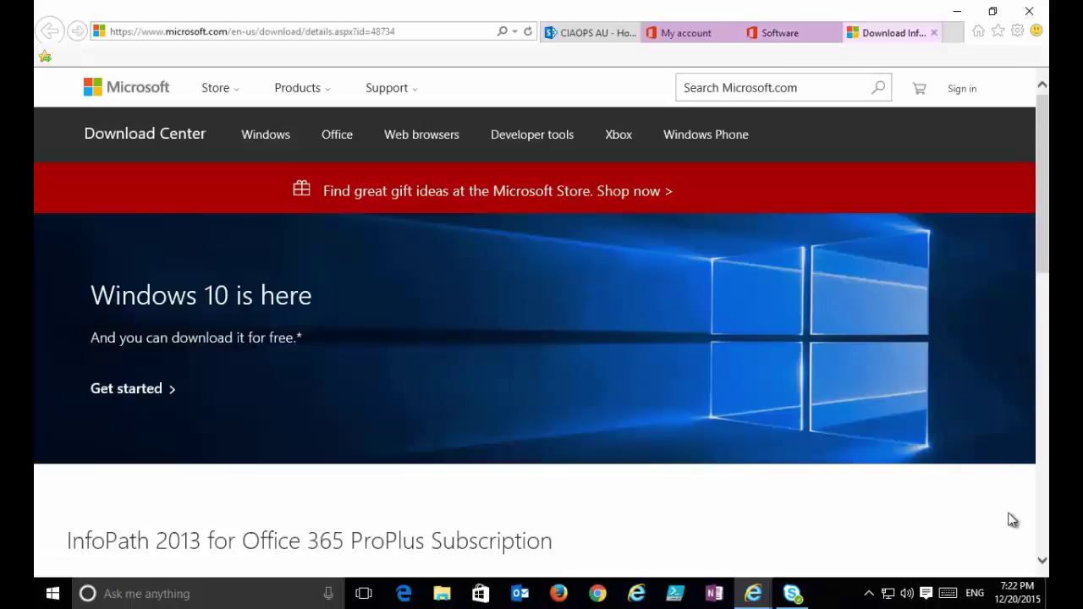
scroll(1043, 561, down, 3)
scroll(1043, 572, down, 1)
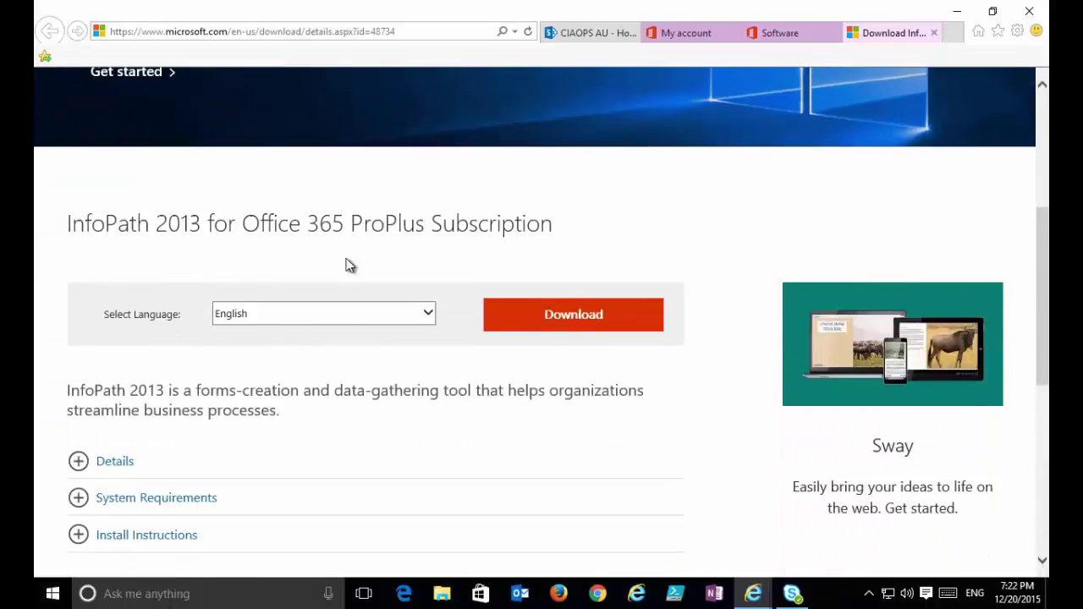
- Close the InfoPath download, Software and My account pages to return to the CIAOPS AU site
click(935, 33)
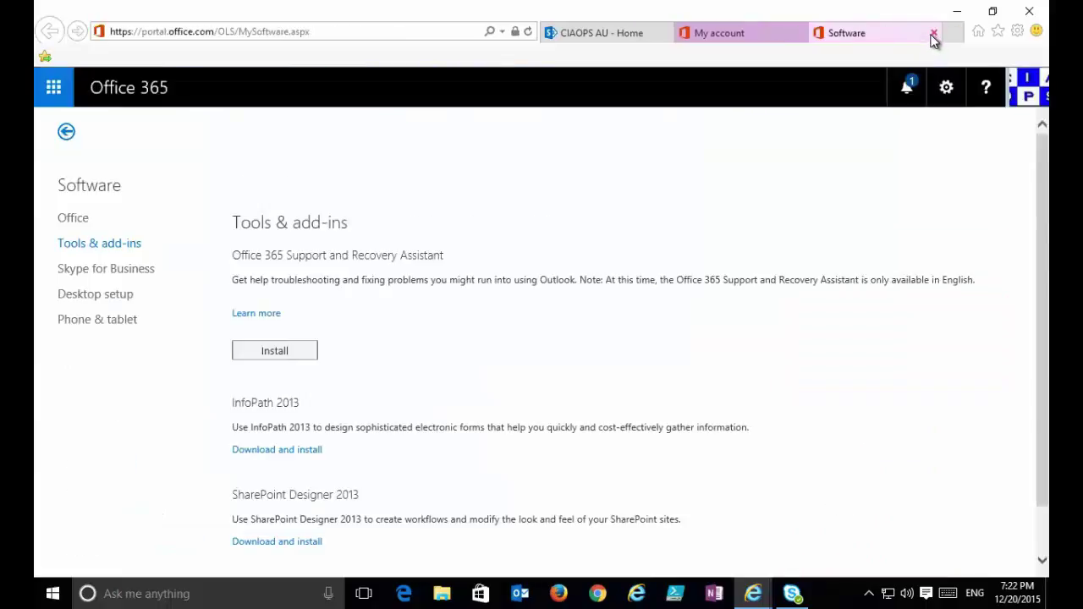
click(933, 33)
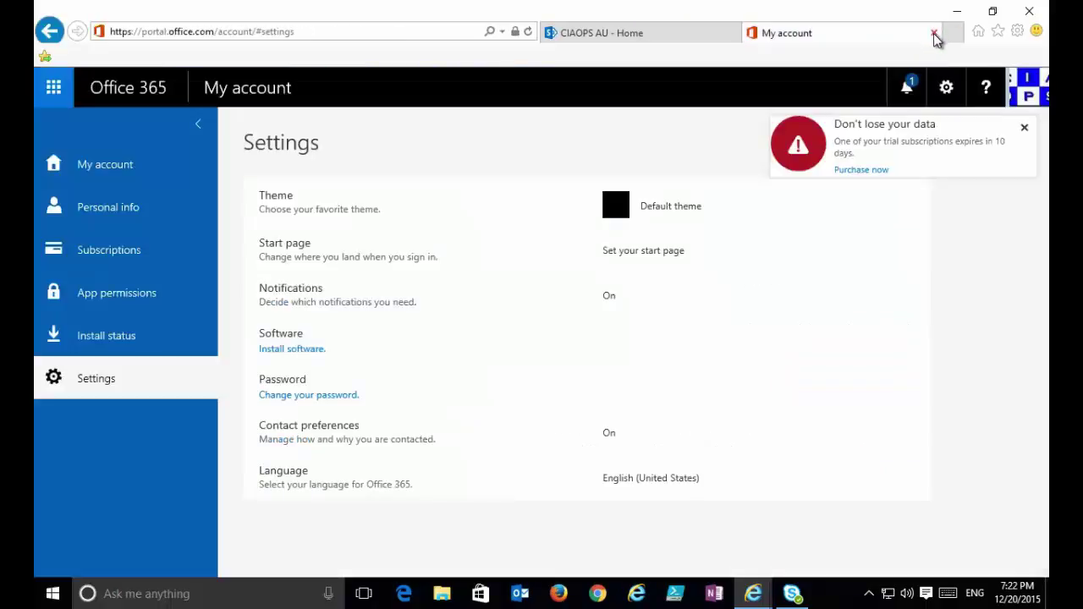
click(933, 34)
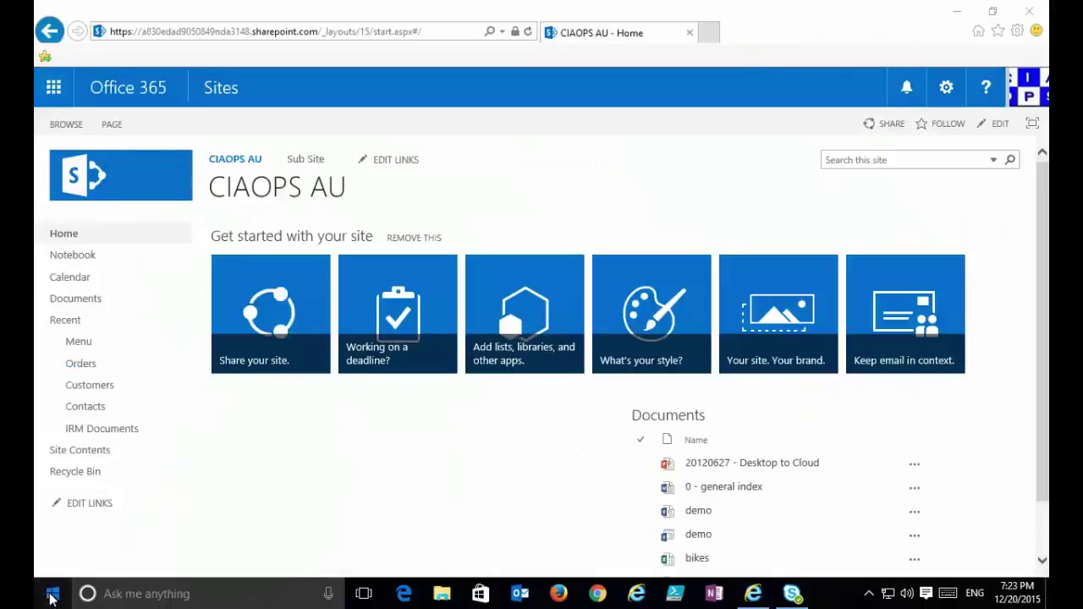
- Search the computer for "info" to look at the installed InfoPath programs, then return to the SharePoint site
click(51, 596)
text(info)
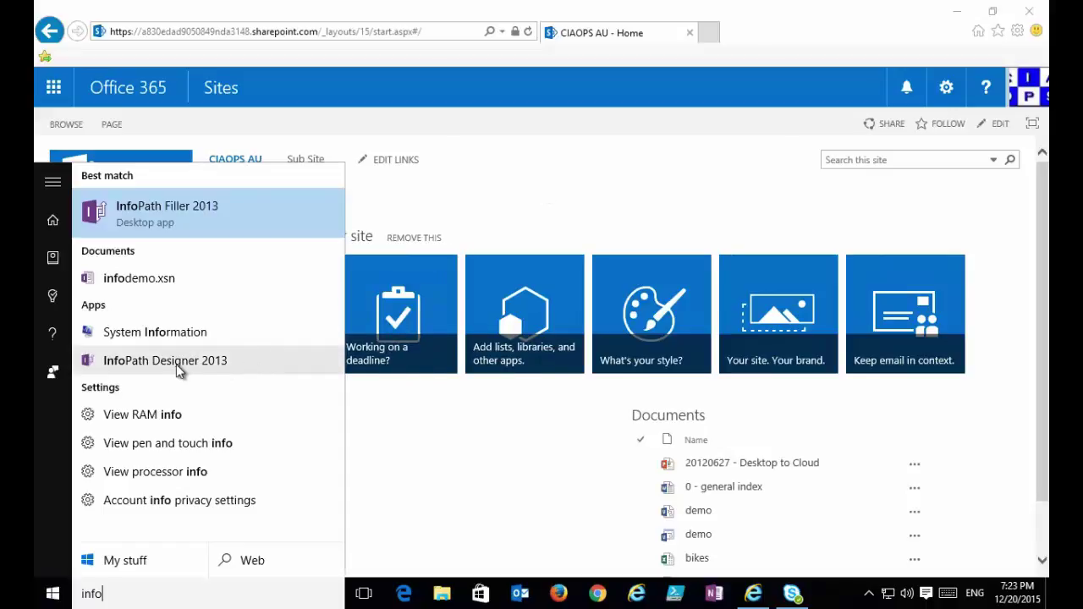
click(561, 167)
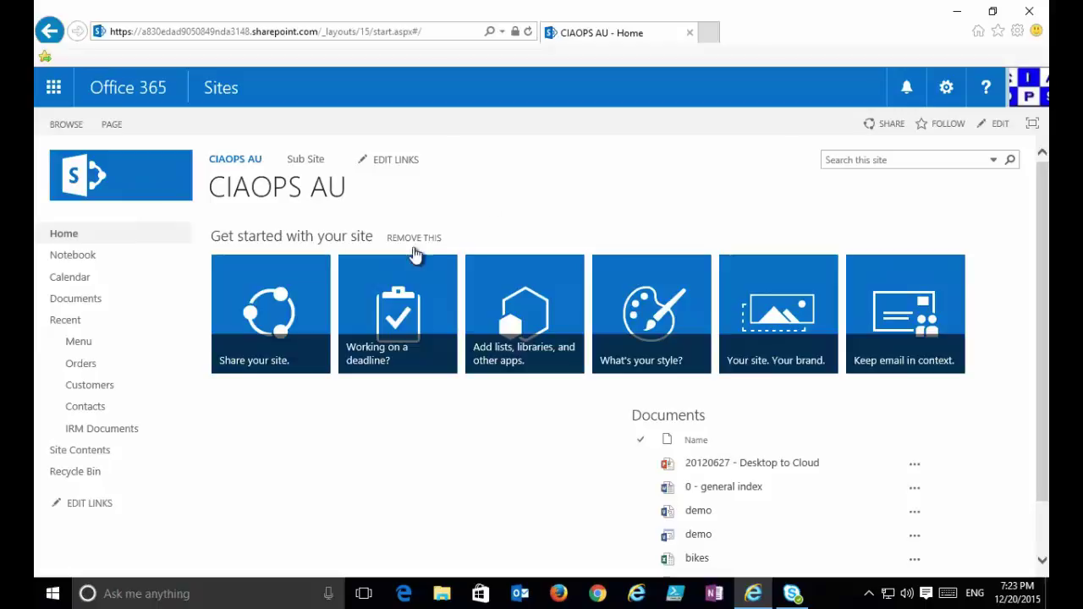
- Open the Customers list, review all fields of its default new item form, and cancel the form
click(78, 388)
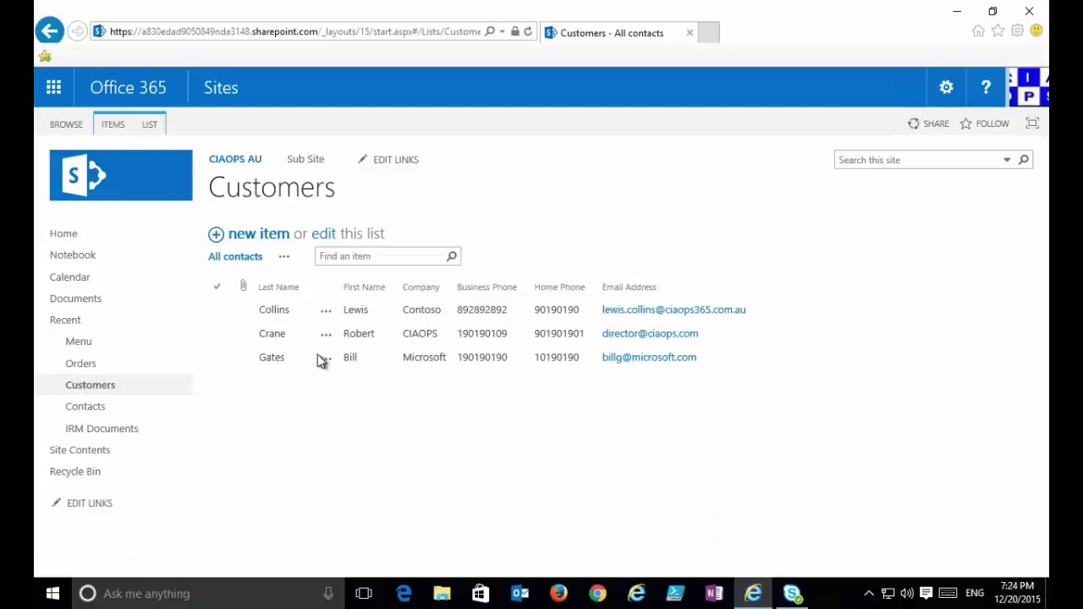
click(118, 128)
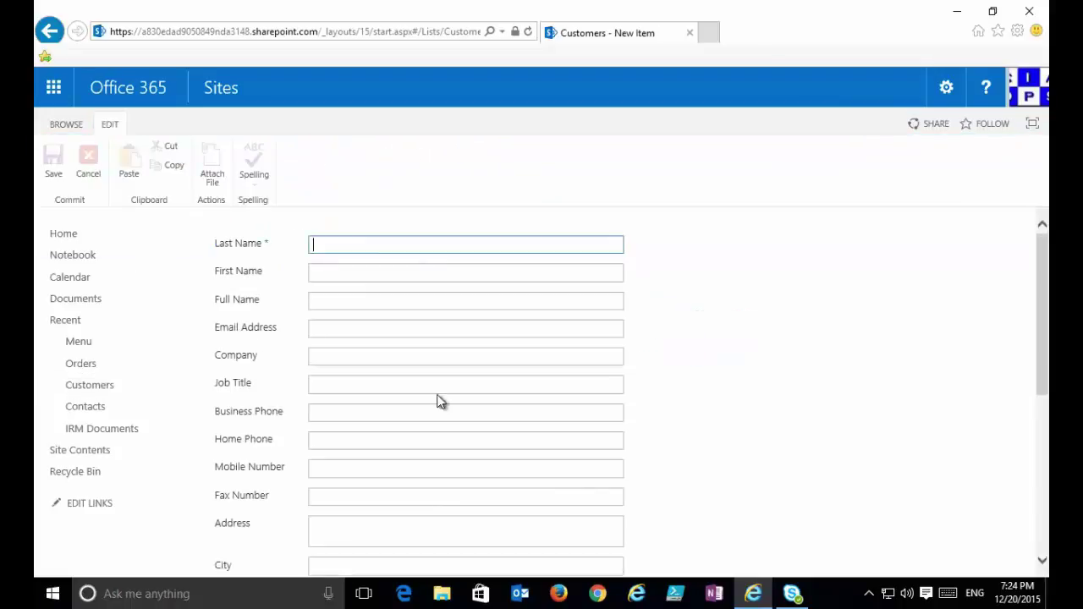
mouse_move(1044, 364)
mouse_down()
mouse_move(1046, 542)
mouse_move(1046, 377)
mouse_up()
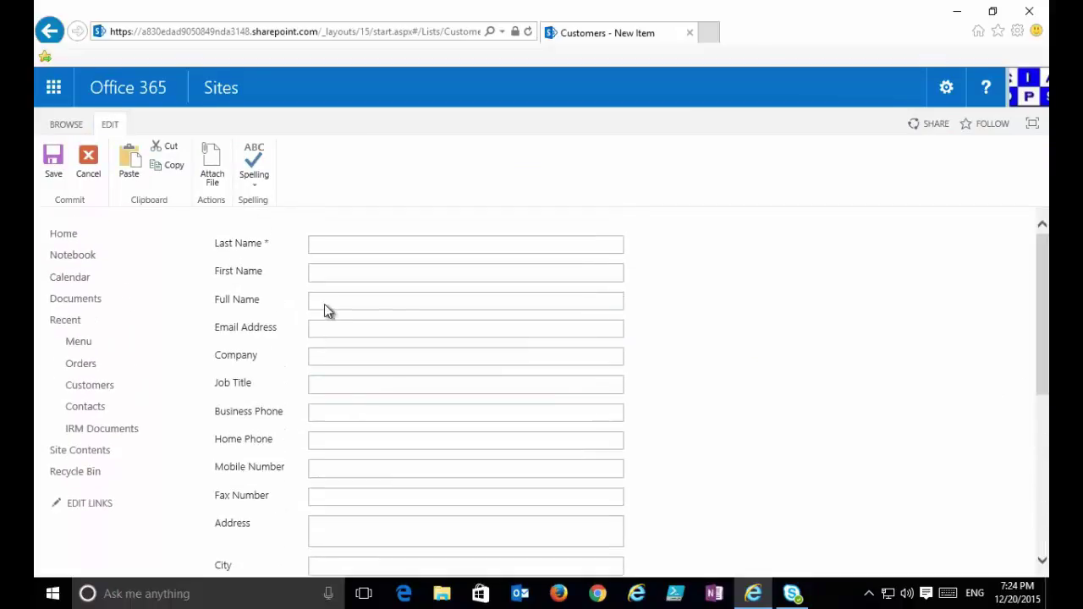
click(1047, 538)
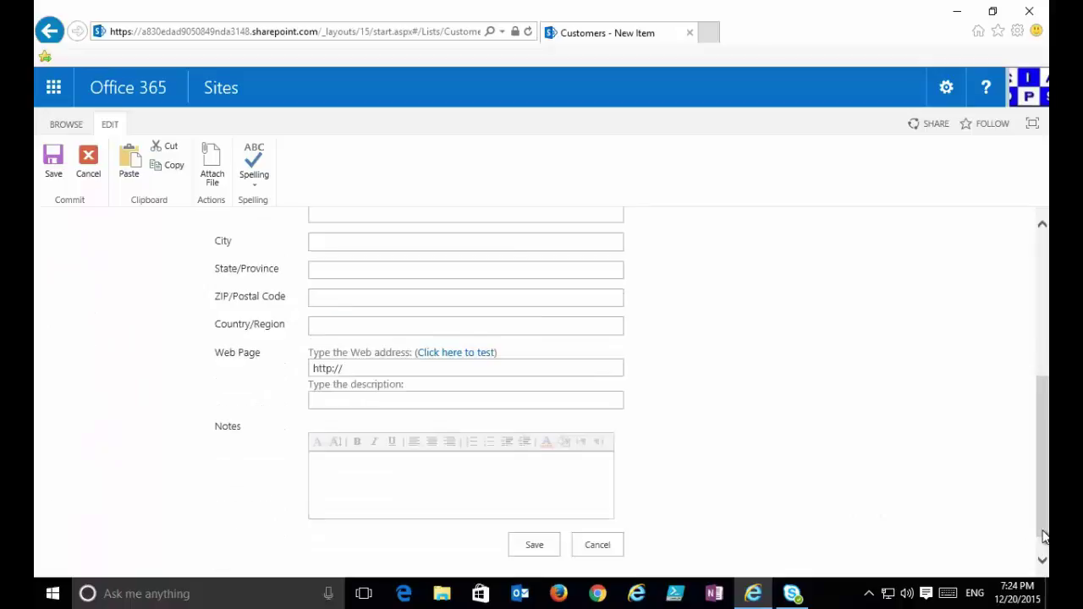
click(617, 552)
- Customize the Customers list form in InfoPath, making the Last Name label bold at size 14
click(149, 125)
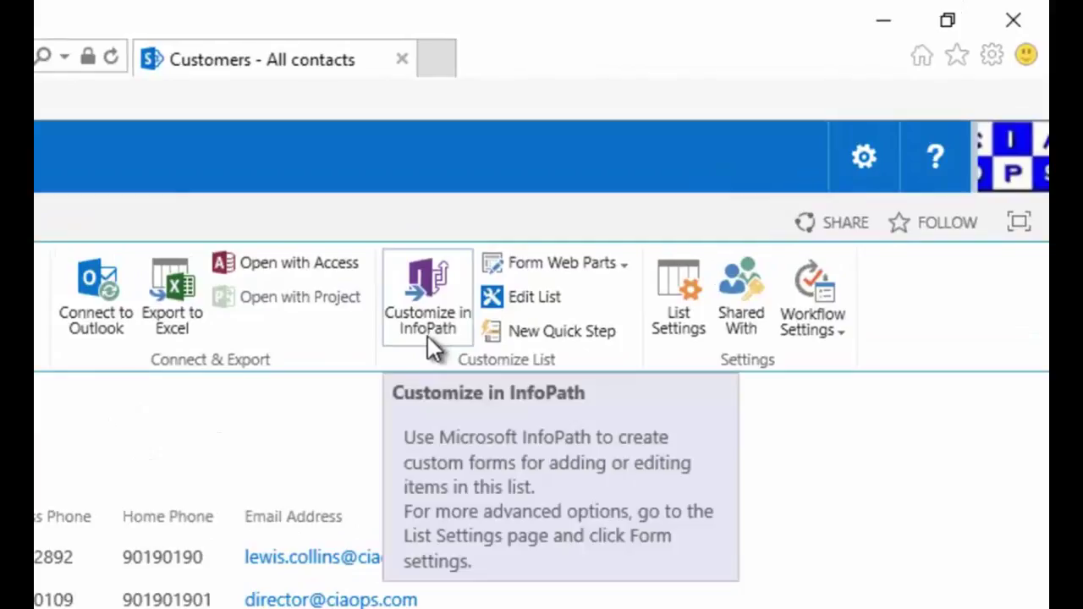
click(427, 336)
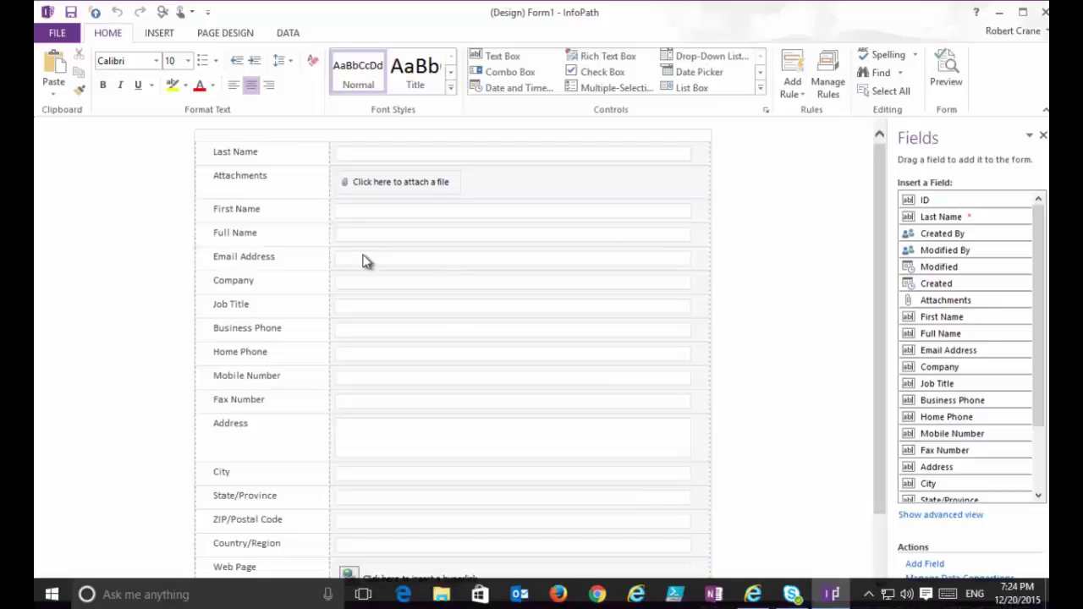
drag(279, 153, 214, 152)
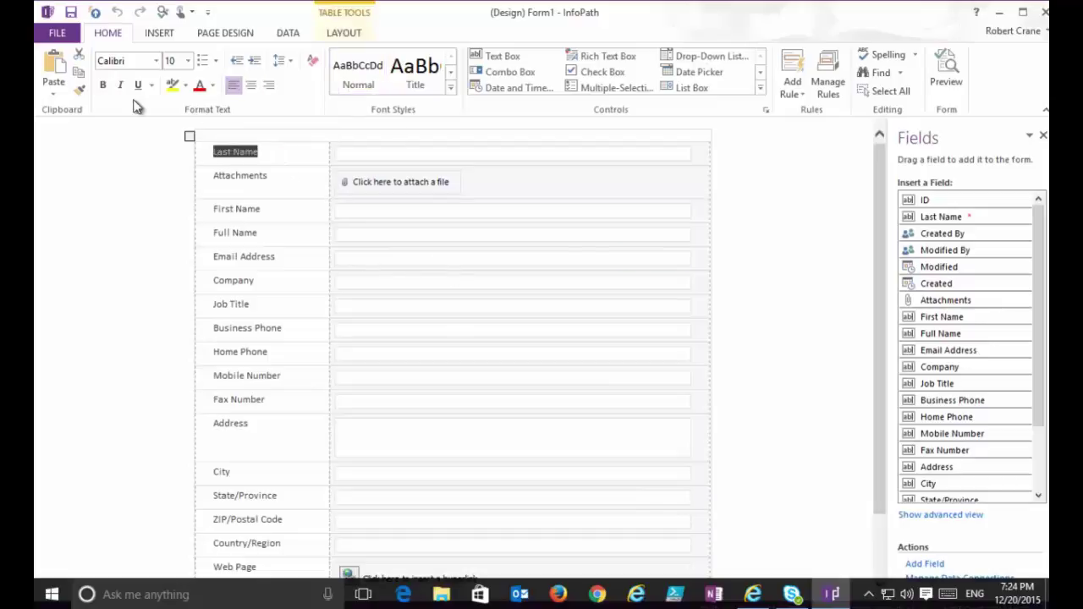
click(102, 85)
click(188, 60)
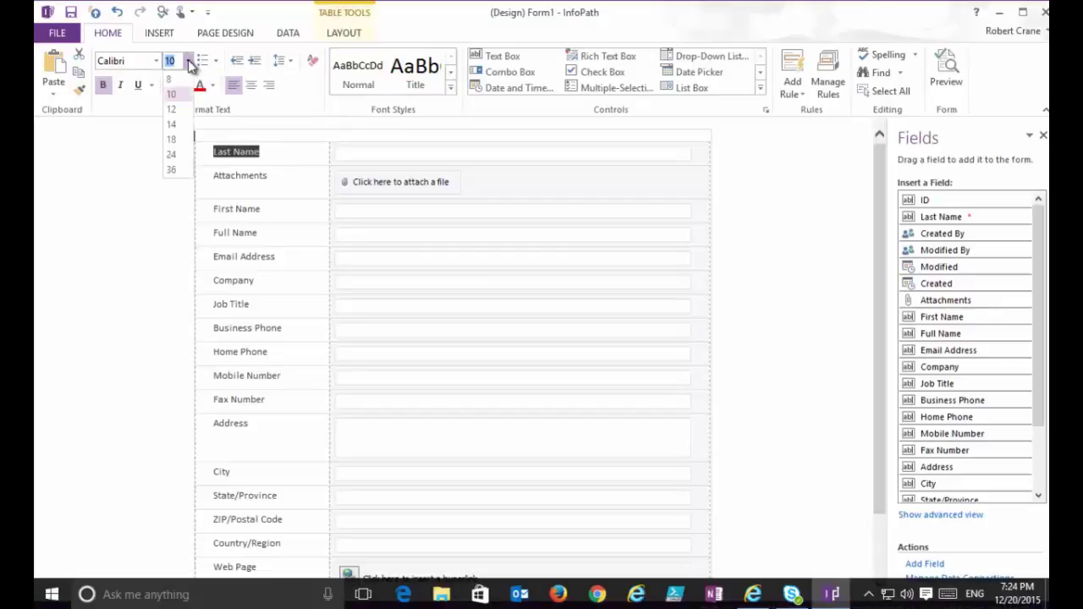
click(172, 126)
click(160, 230)
scroll(157, 222, down, 1)
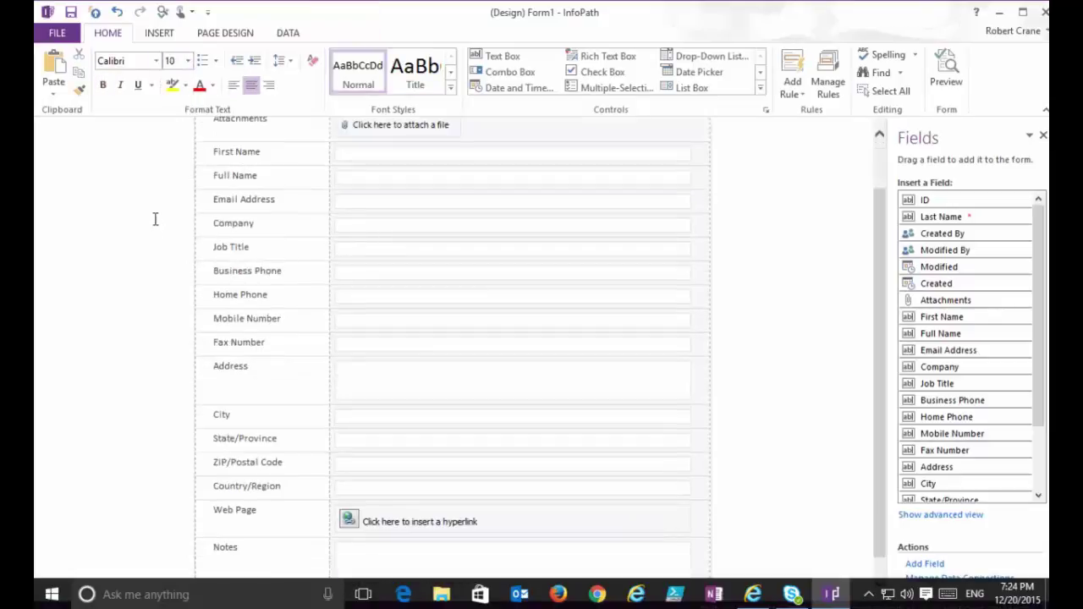
scroll(878, 145, up, 1)
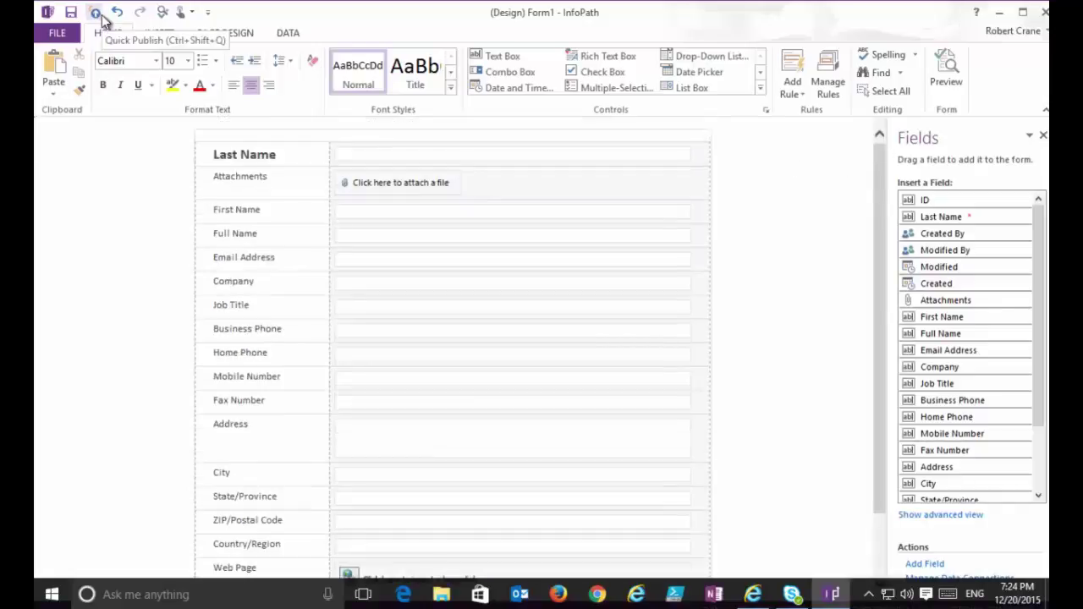
- Quick-publish the form to SharePoint and open a new Customers item in the browser to check the customized form
click(98, 14)
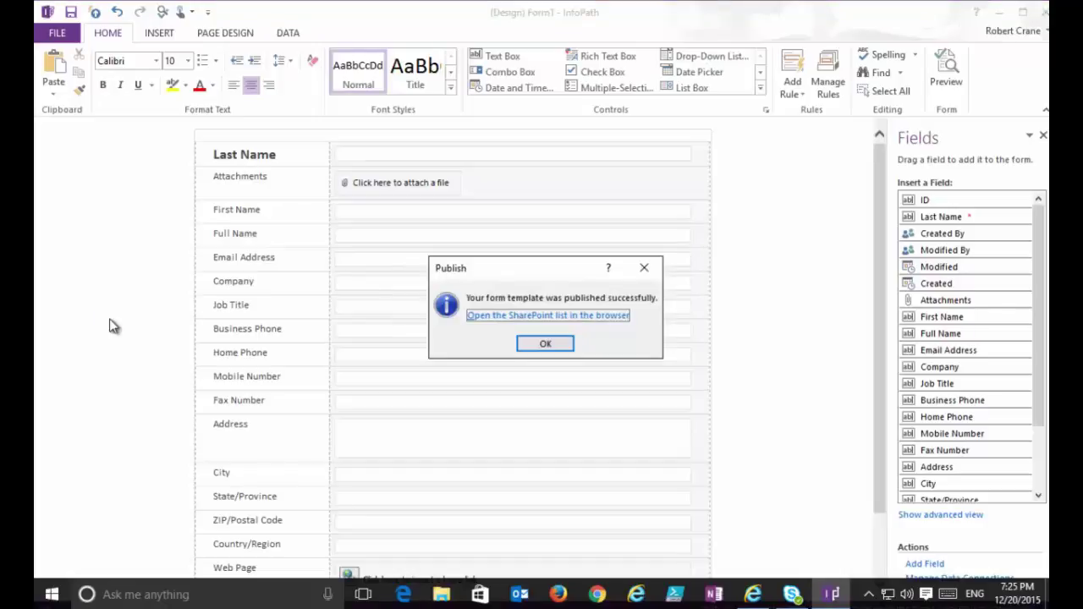
click(550, 346)
click(752, 595)
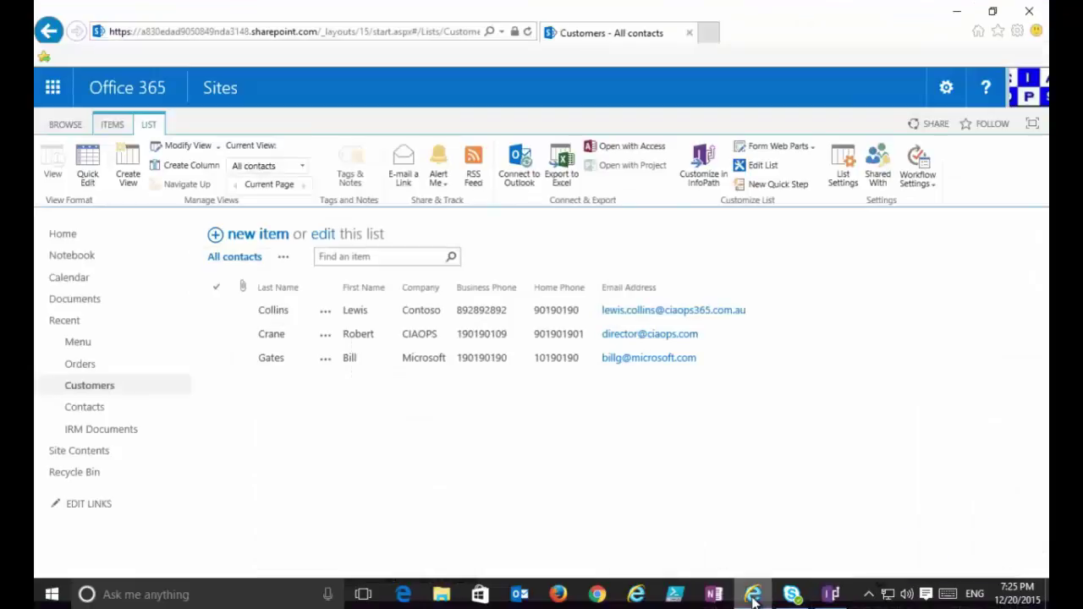
click(113, 125)
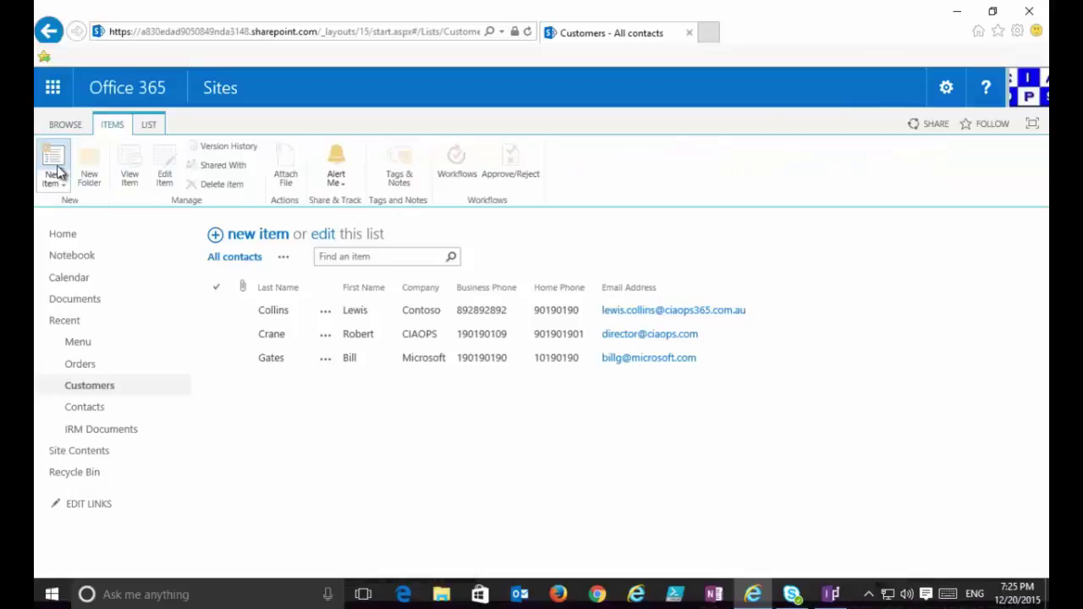
click(56, 173)
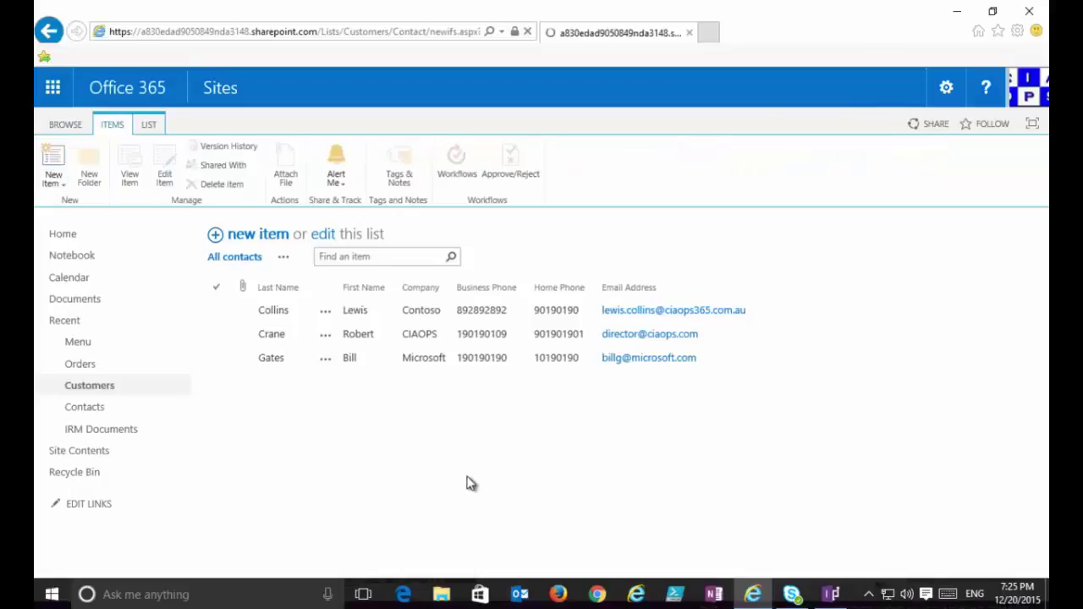
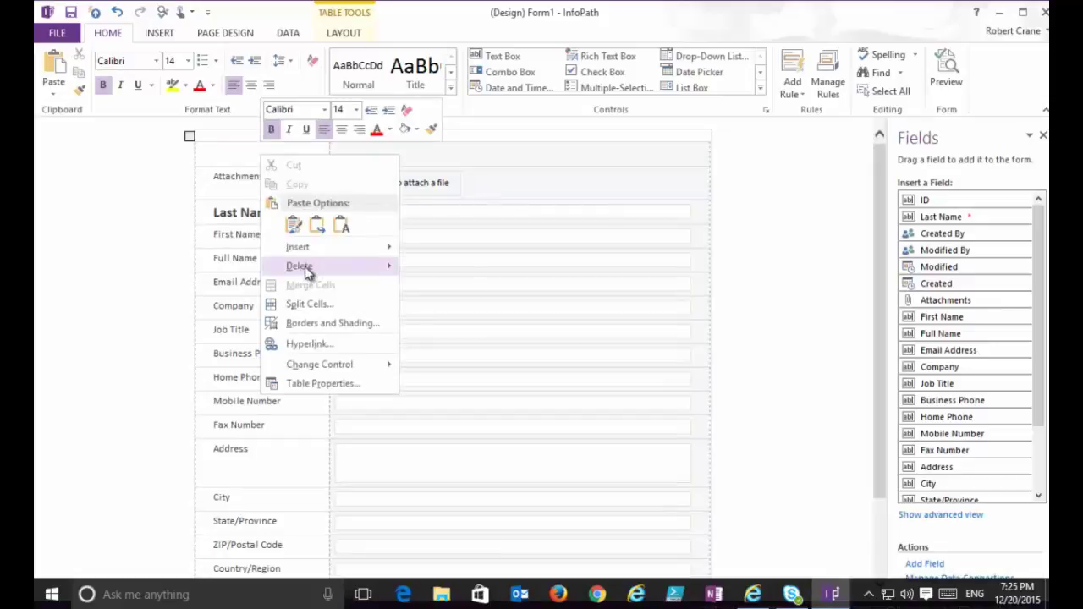
- Delete the empty row above Attachments in the InfoPath form table and make the First Name label bold at size 14
mouse_move(357, 271)
click(439, 307)
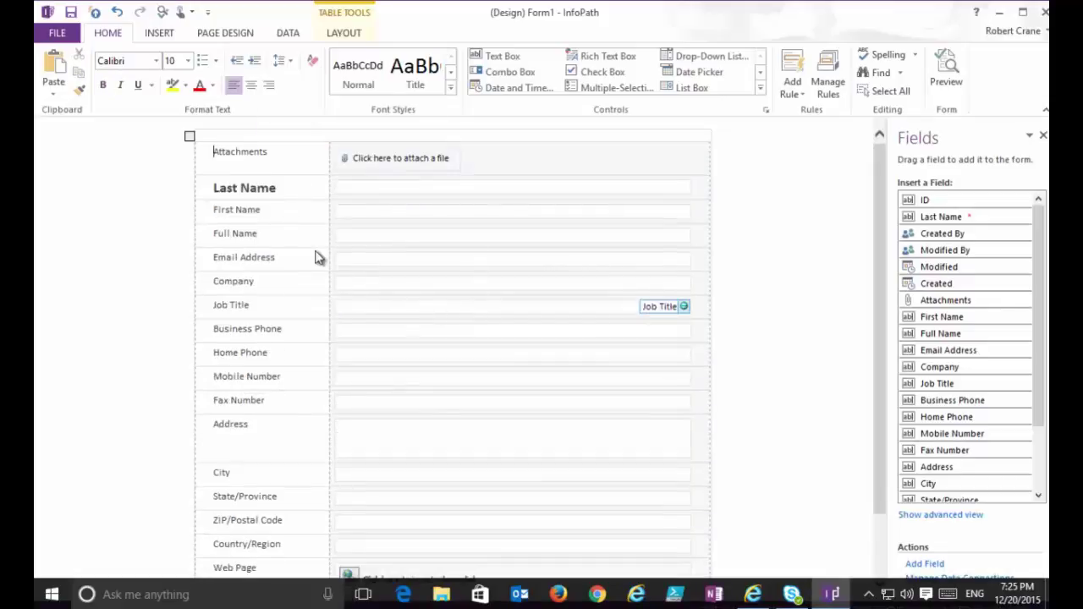
triple_click(266, 209)
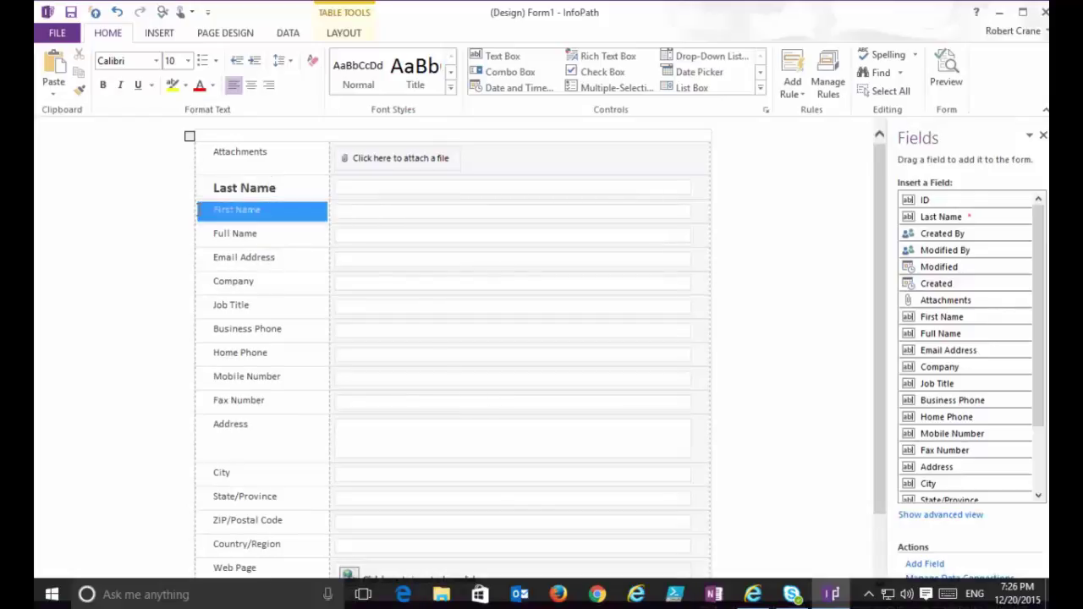
click(102, 85)
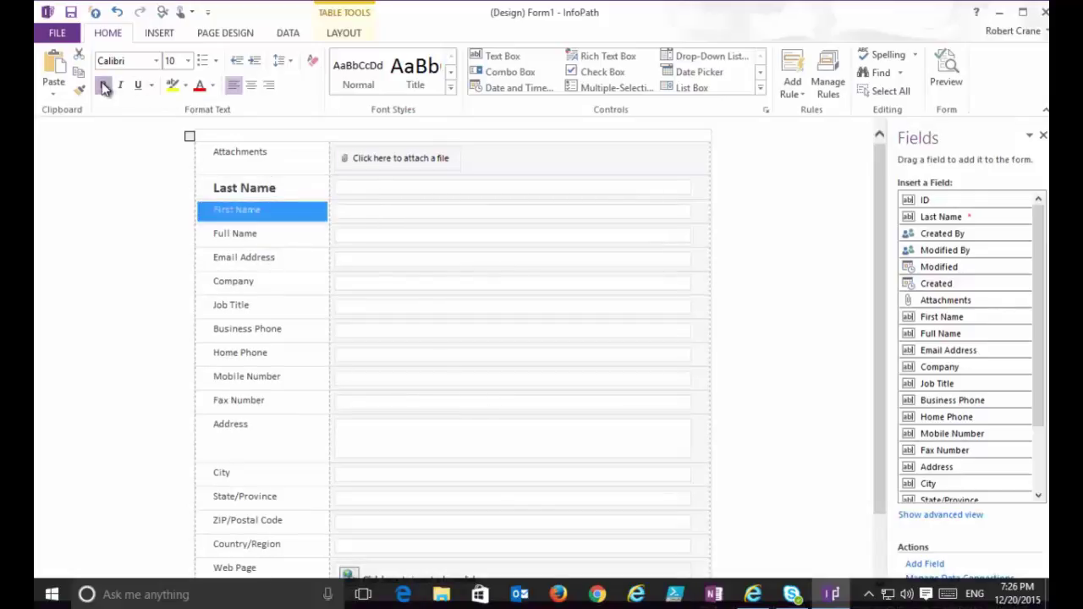
click(187, 61)
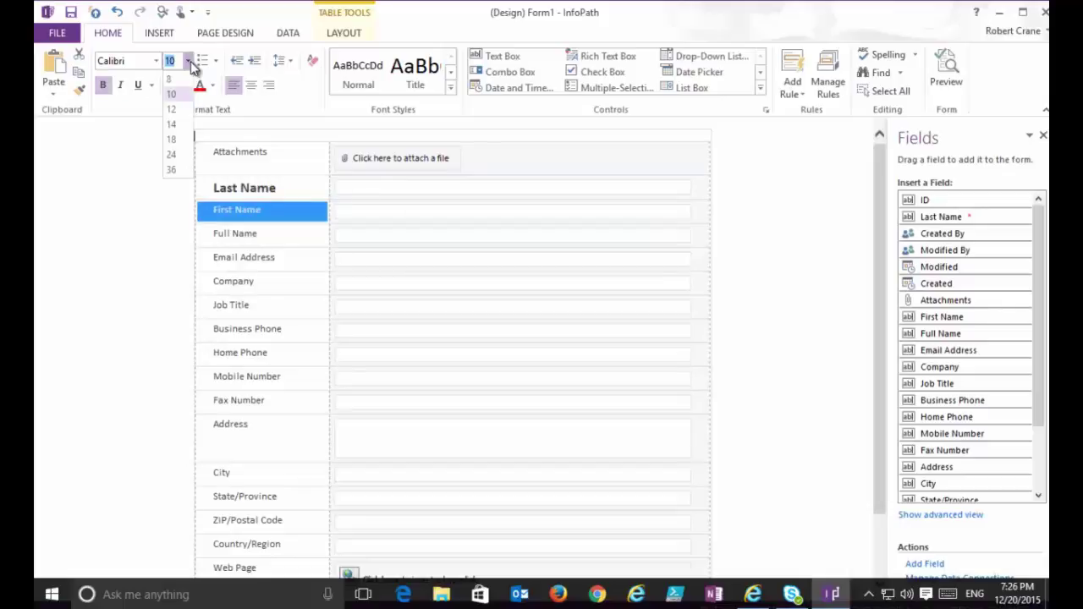
click(171, 125)
click(161, 228)
scroll(136, 322, down, 1)
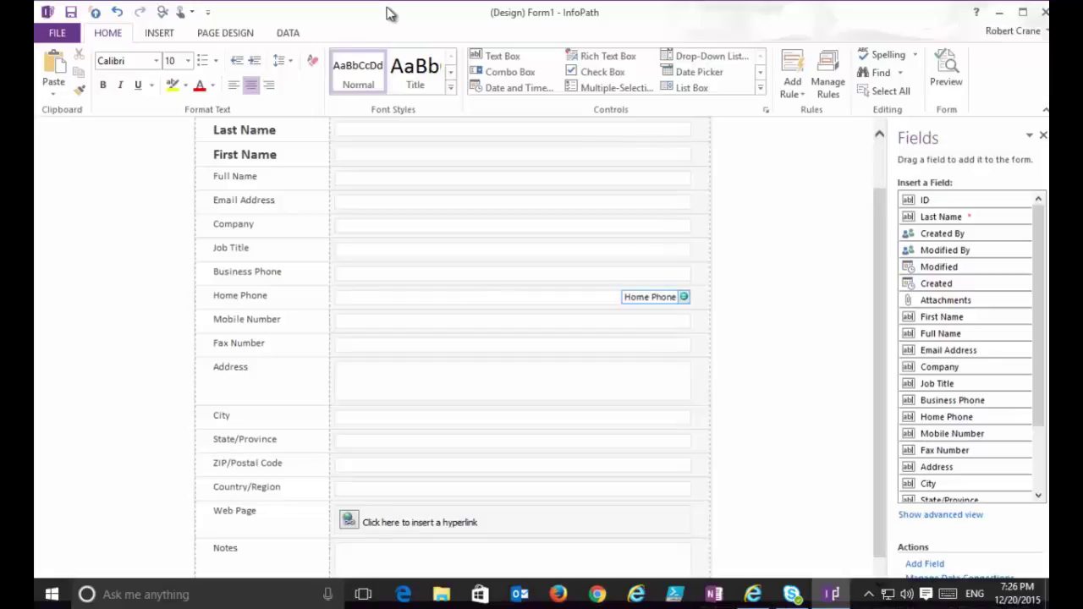
click(167, 35)
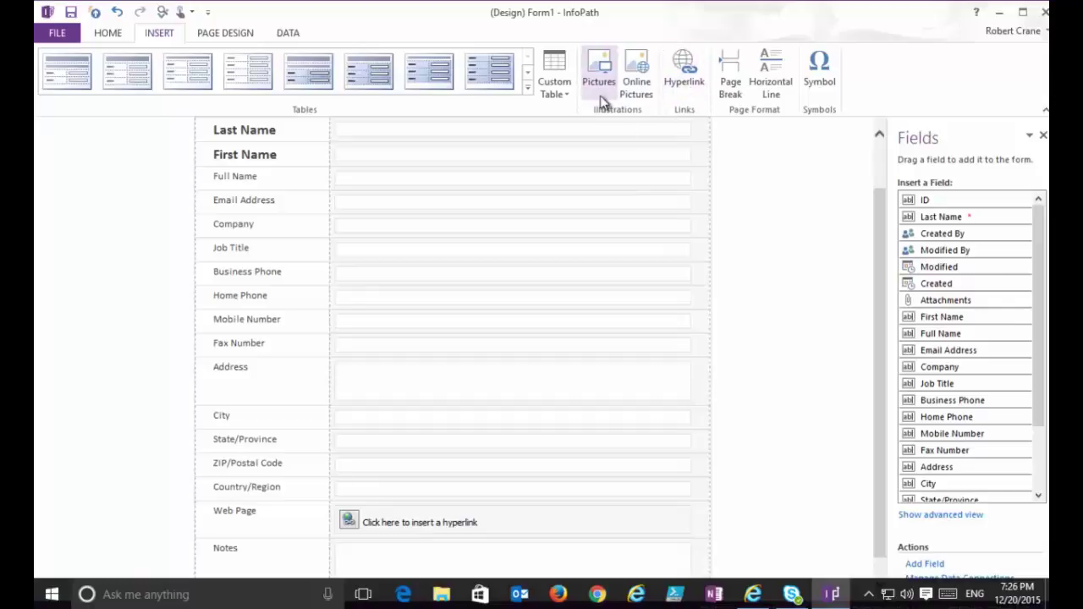
drag(874, 243, 884, 167)
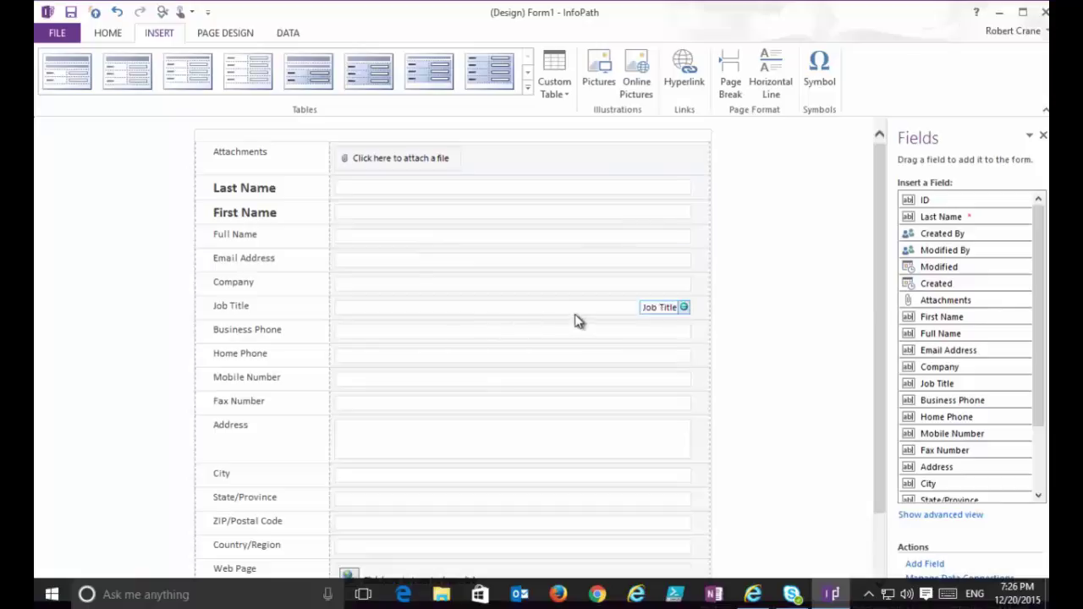
click(114, 40)
- Quick-publish the updated form template, switch to the browser to review it in a new Customers item, and close that form
click(95, 13)
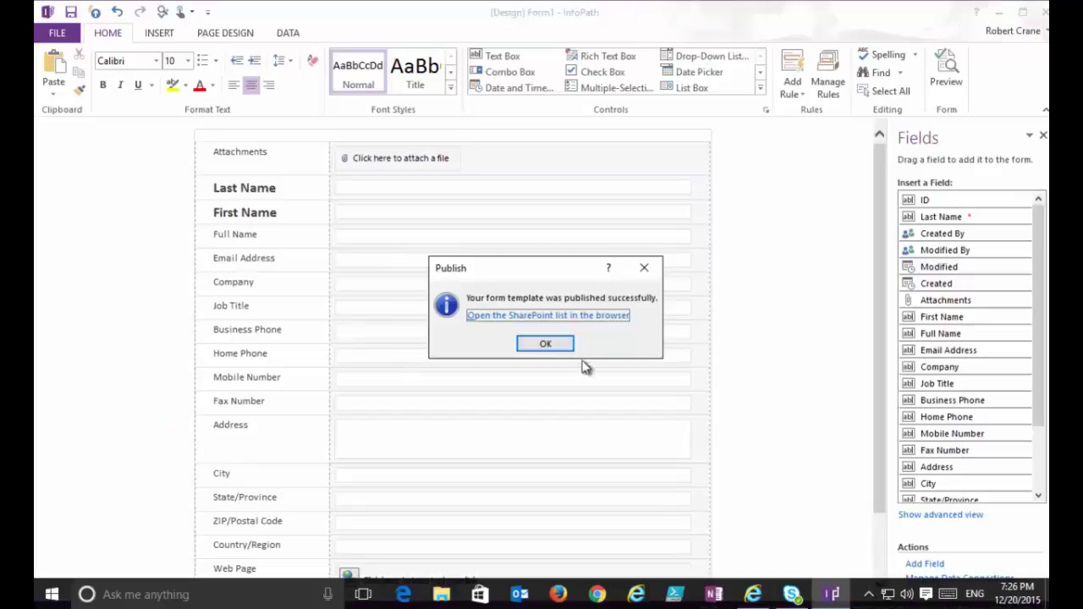
click(545, 344)
click(753, 594)
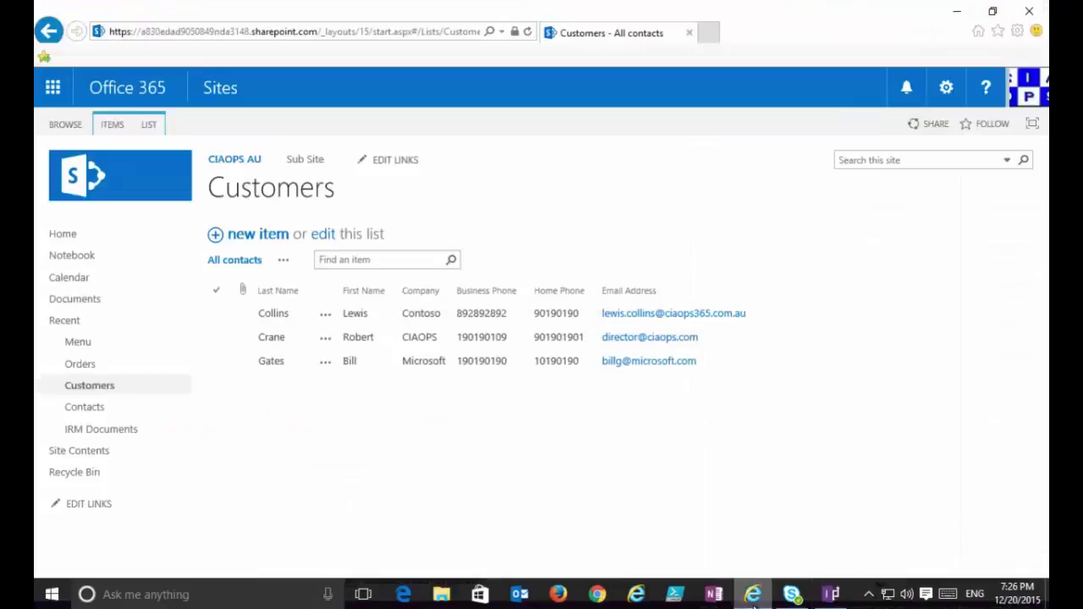
click(114, 127)
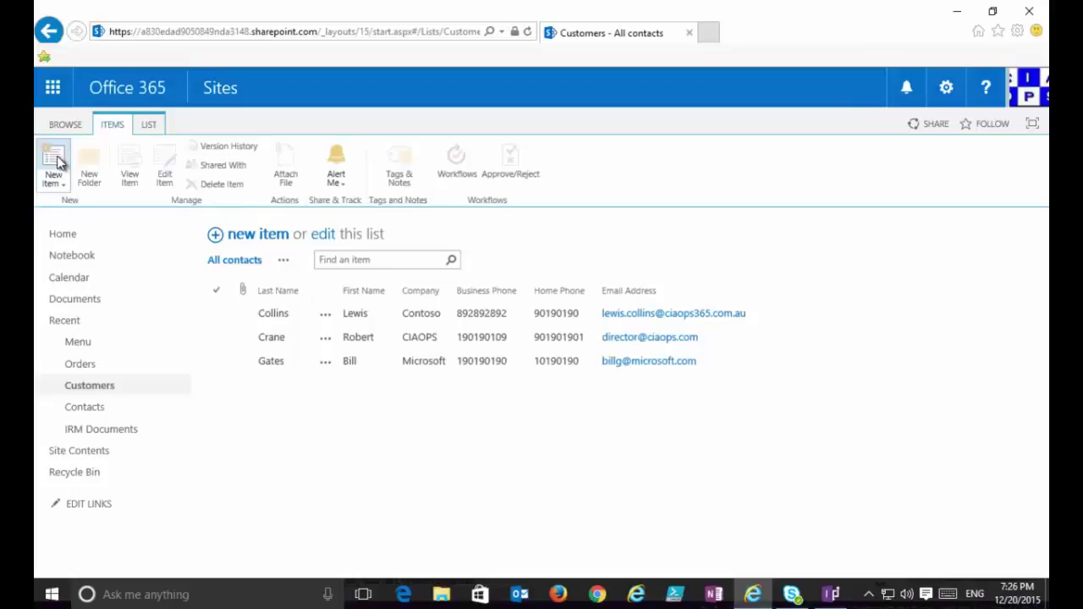
click(56, 162)
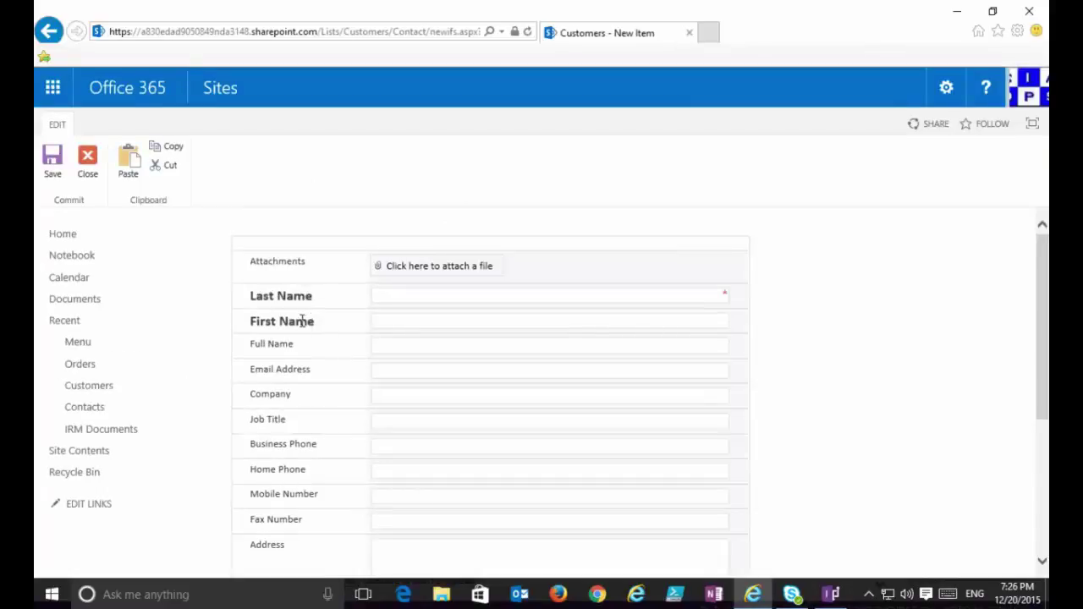
click(88, 174)
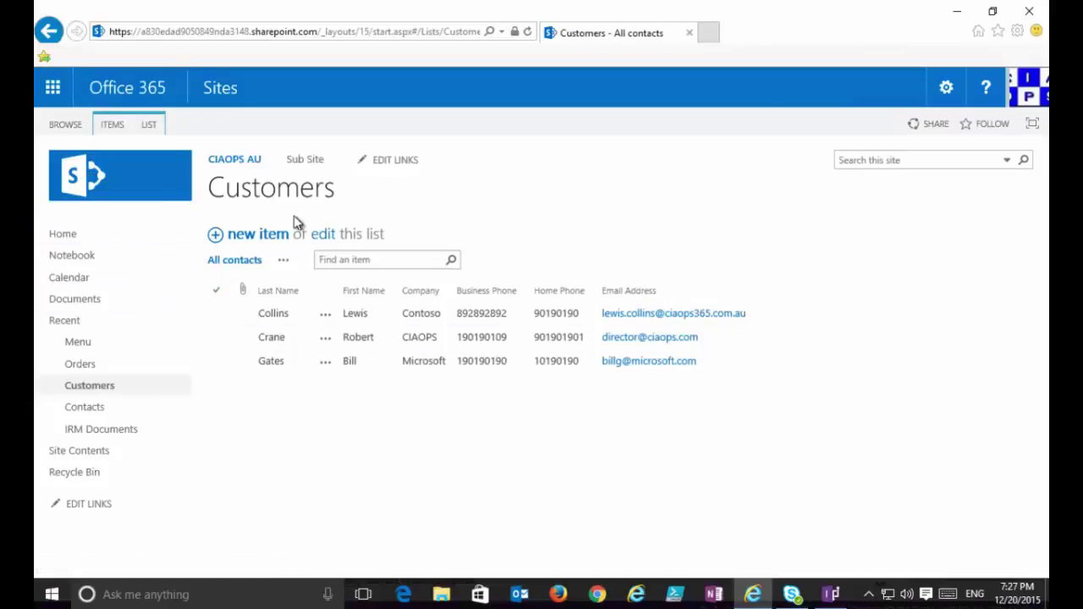
- In the Customers list's form settings, use the default SharePoint form and delete the InfoPath form from the server
click(151, 126)
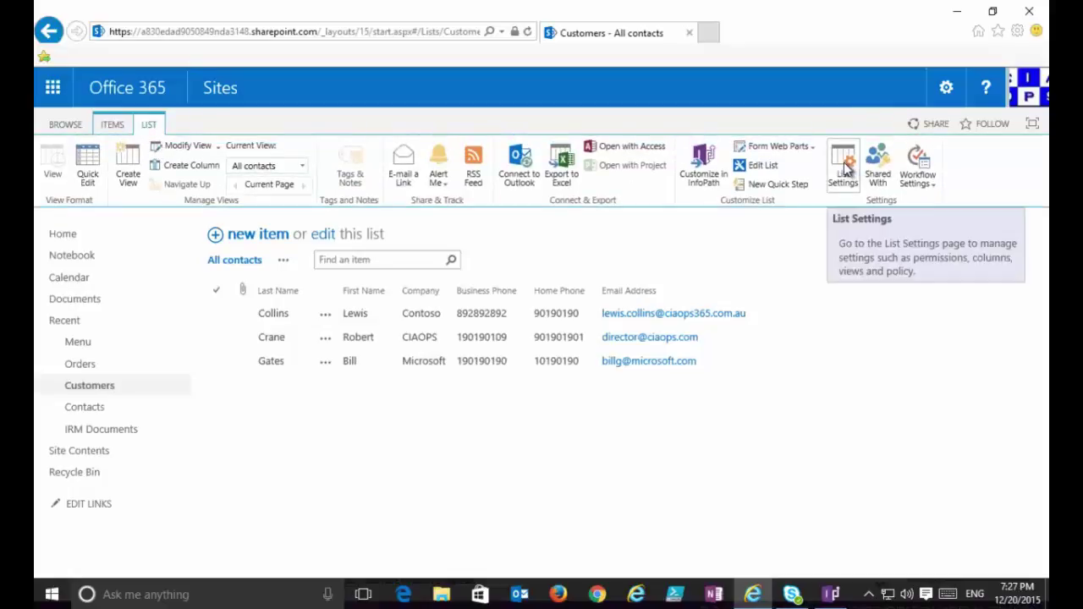
click(847, 170)
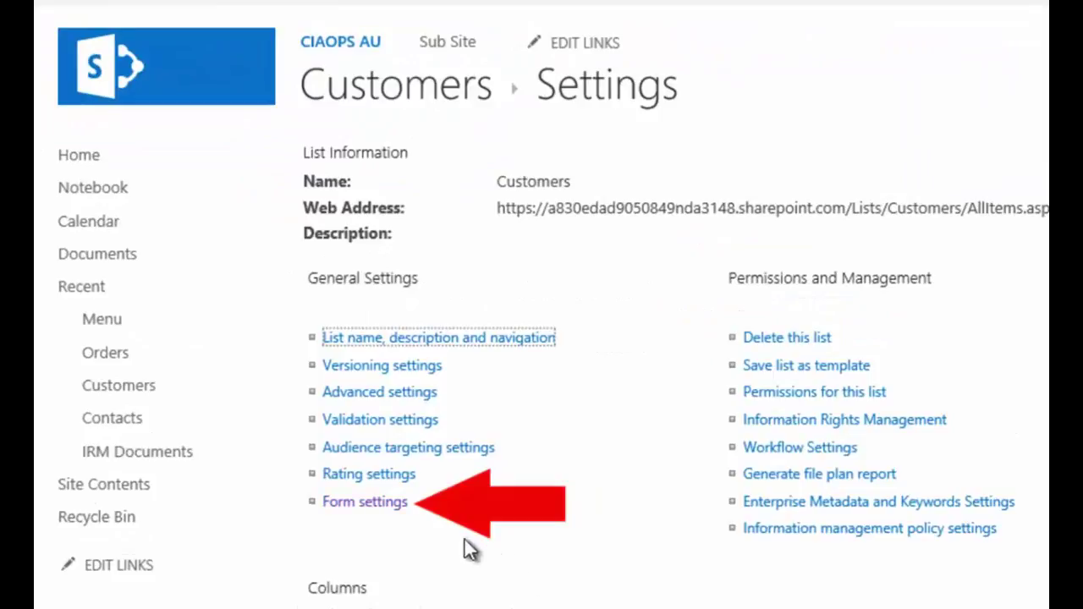
click(370, 508)
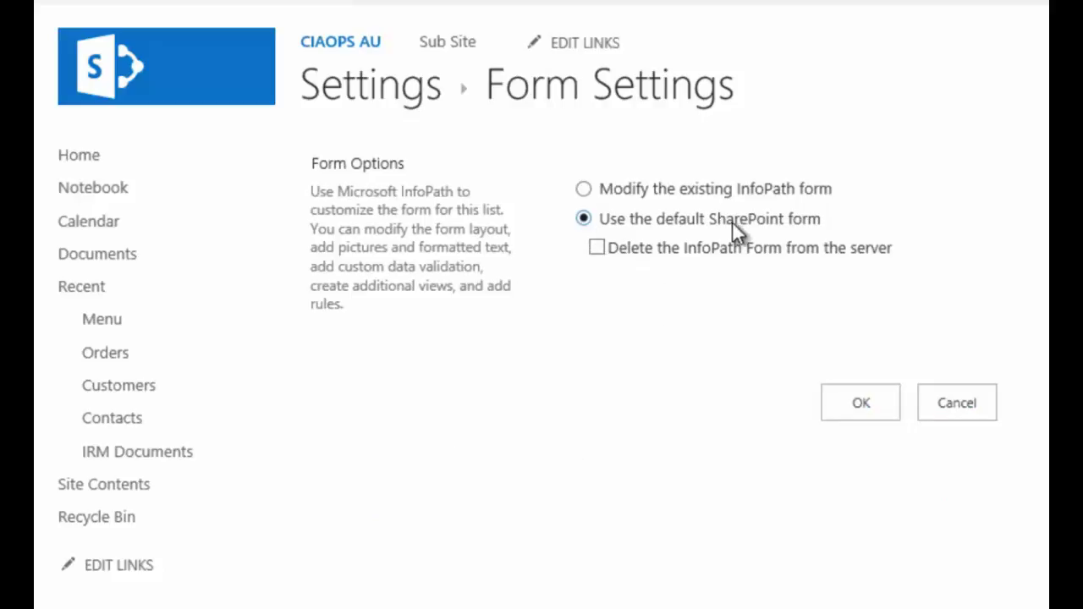
click(597, 250)
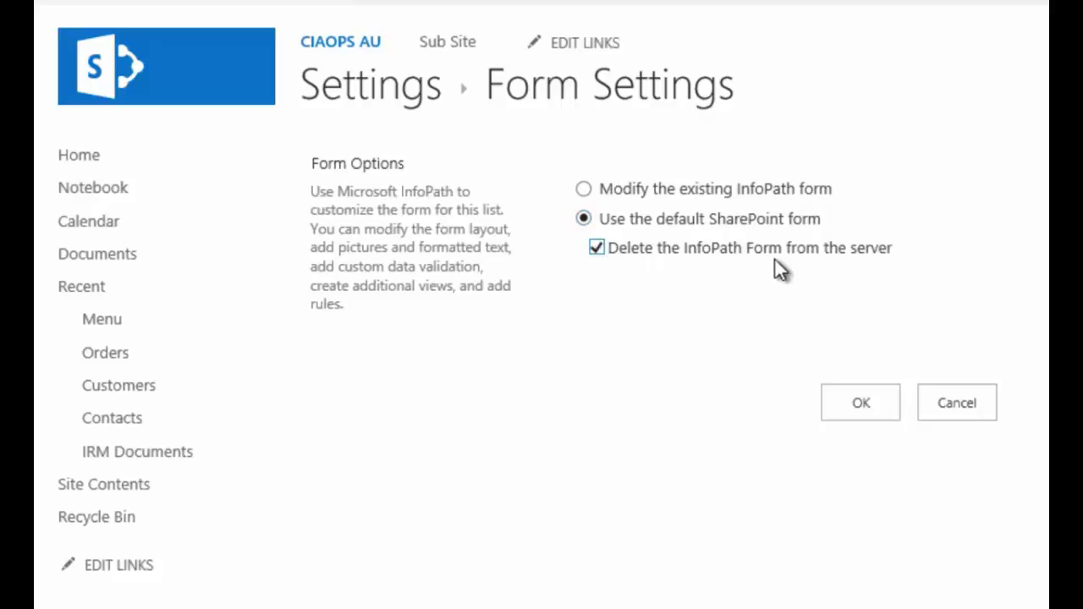
click(870, 409)
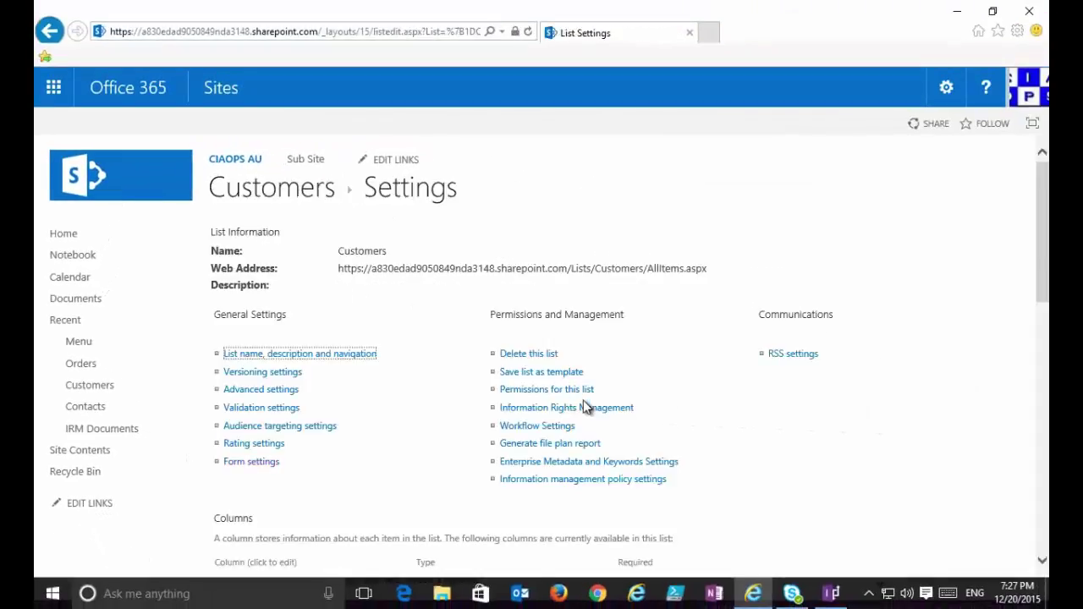
- Return to the Customers list and open a new item to check which form it uses
click(437, 373)
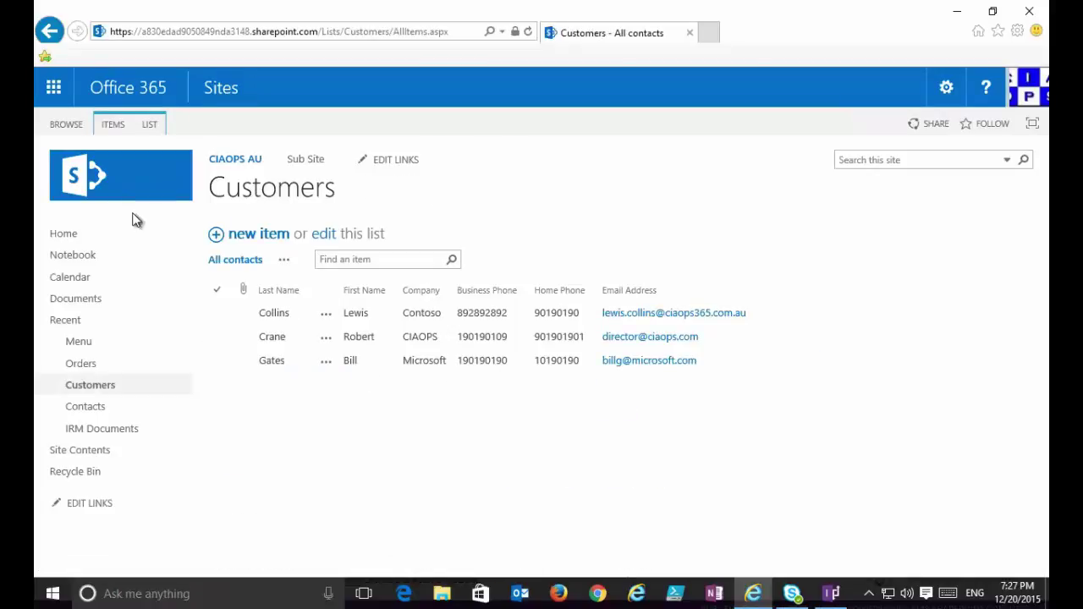
click(108, 125)
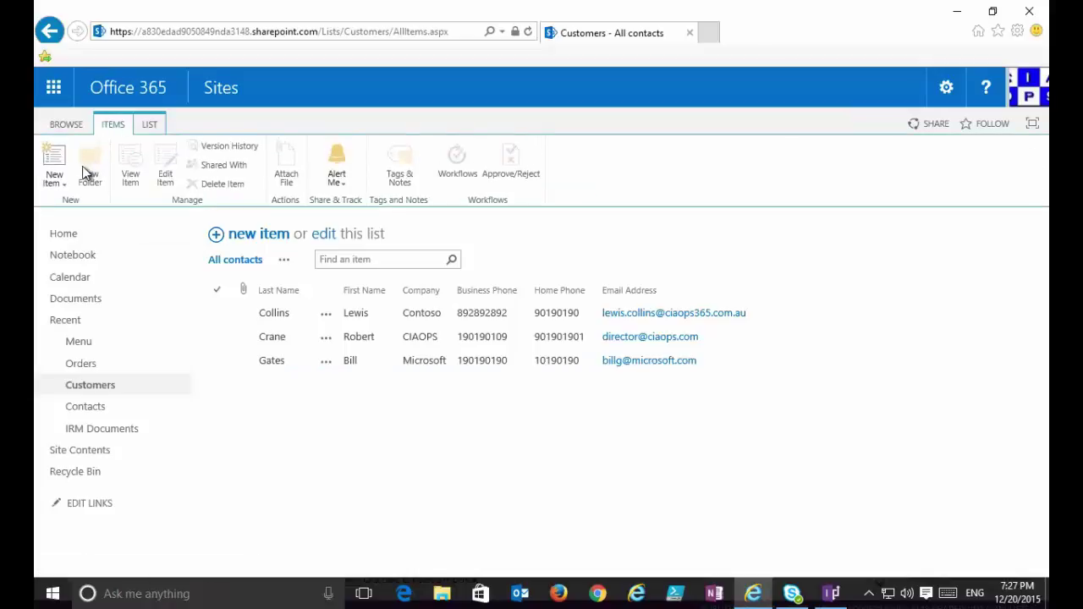
click(55, 164)
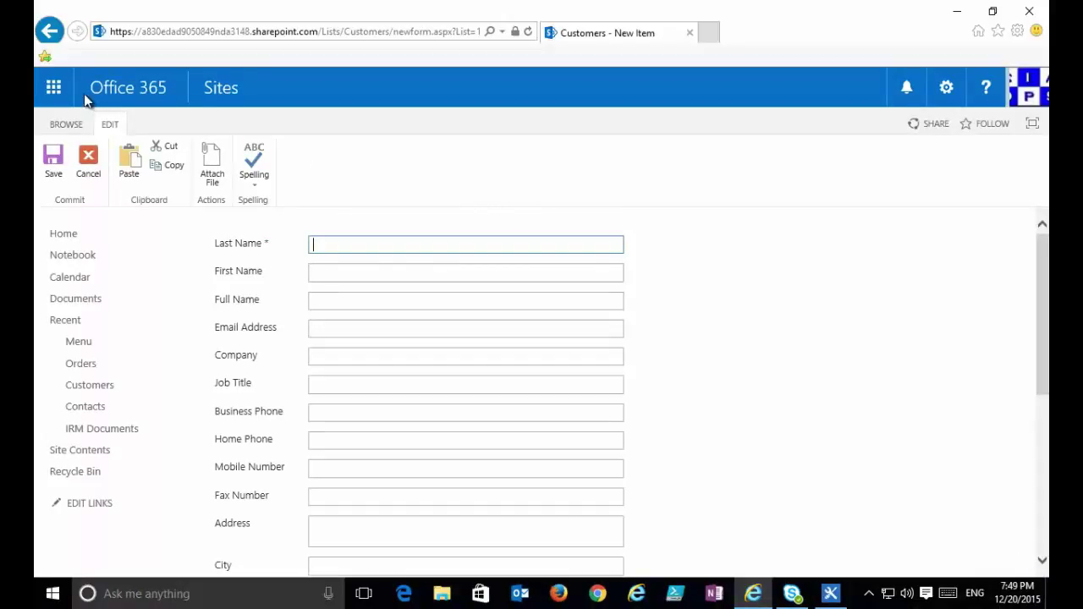
- Go to the Team Site, open the Contacts list, and bring up its list customization commands
click(222, 93)
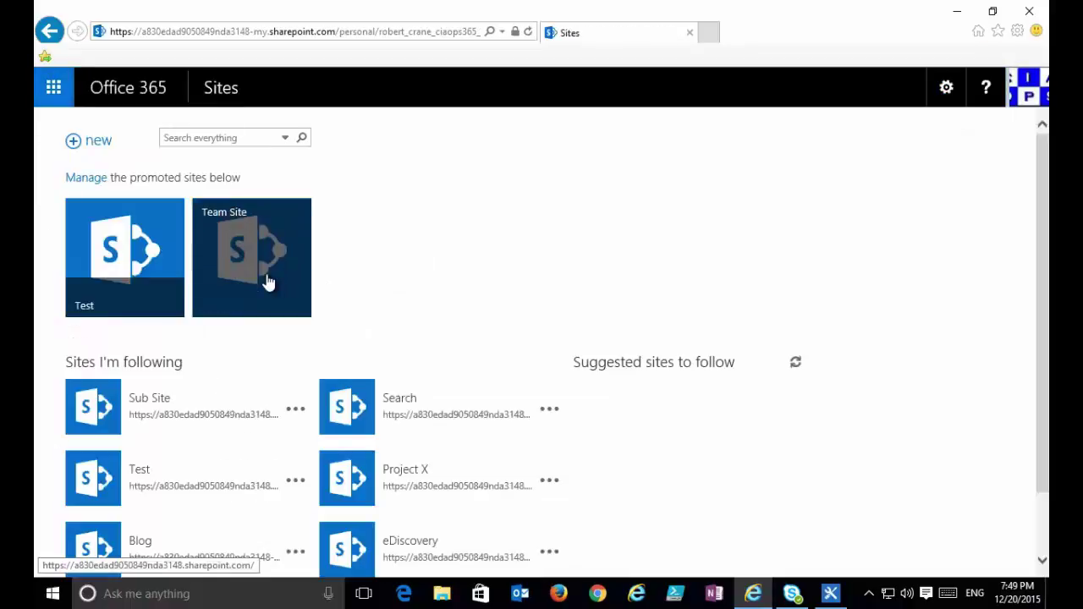
click(267, 275)
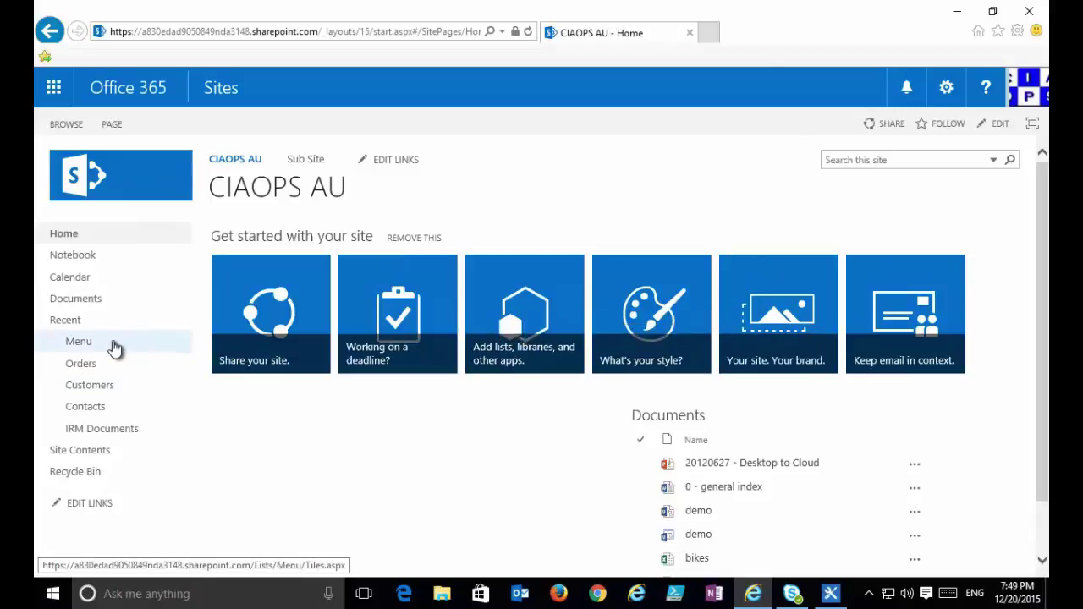
click(85, 409)
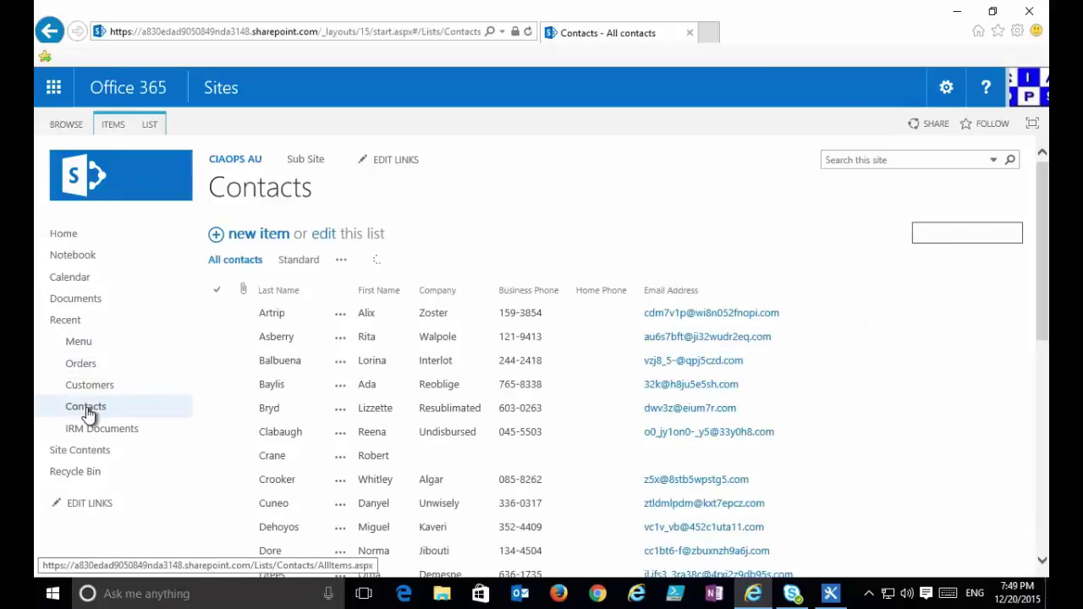
click(152, 126)
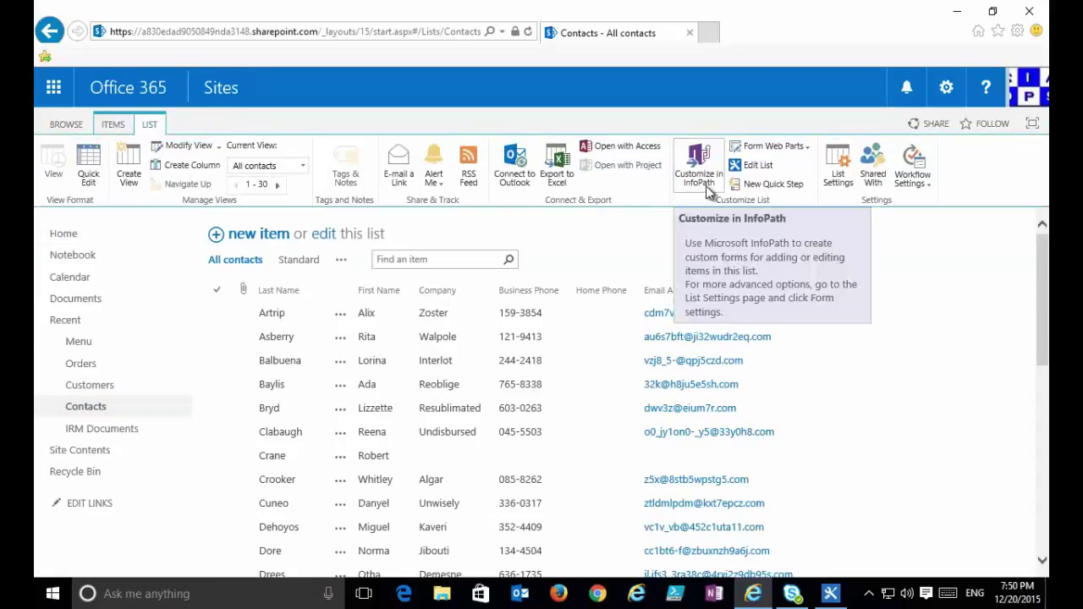